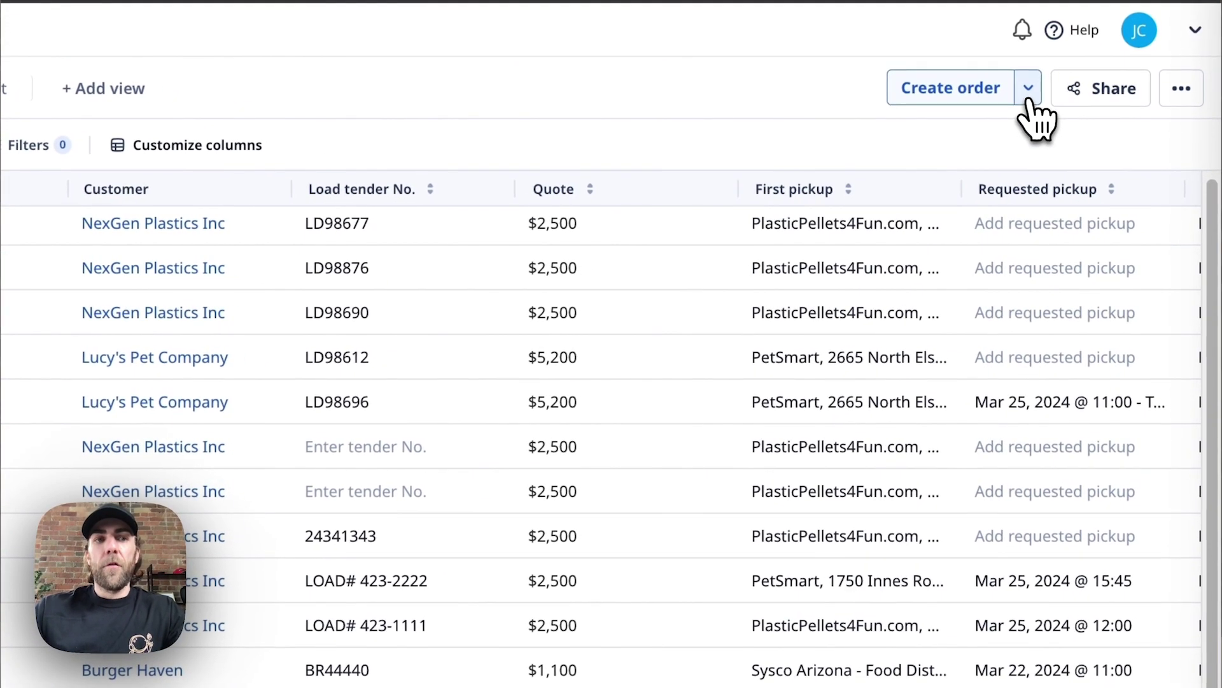
Upload Sample Shipping Request.pdf as a rate con to auto-create order O-41 for Lucy's Pet Company.
click(1036, 98)
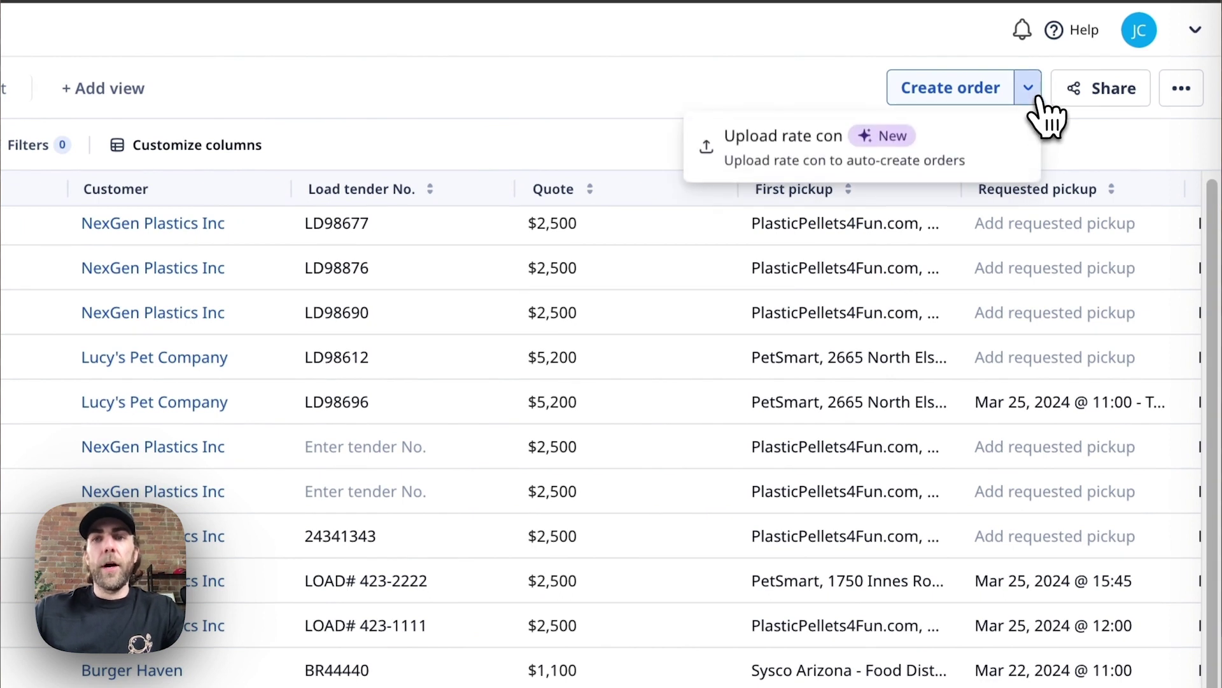
click(806, 148)
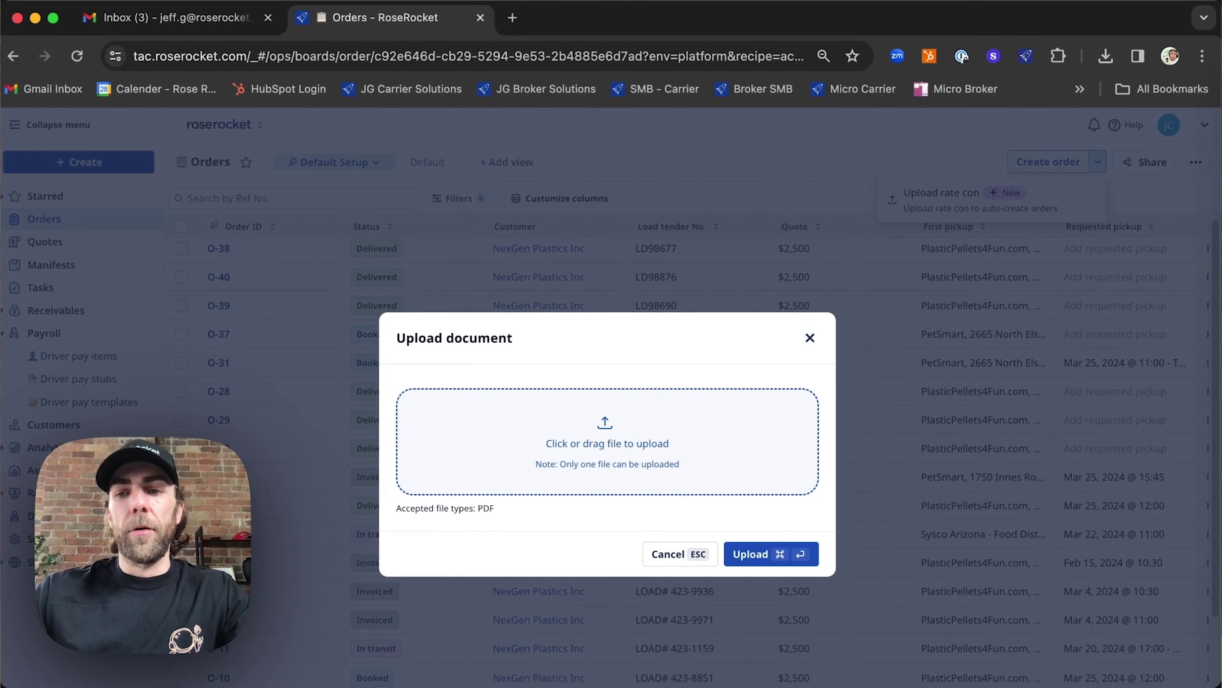
drag(757, 561, 605, 427)
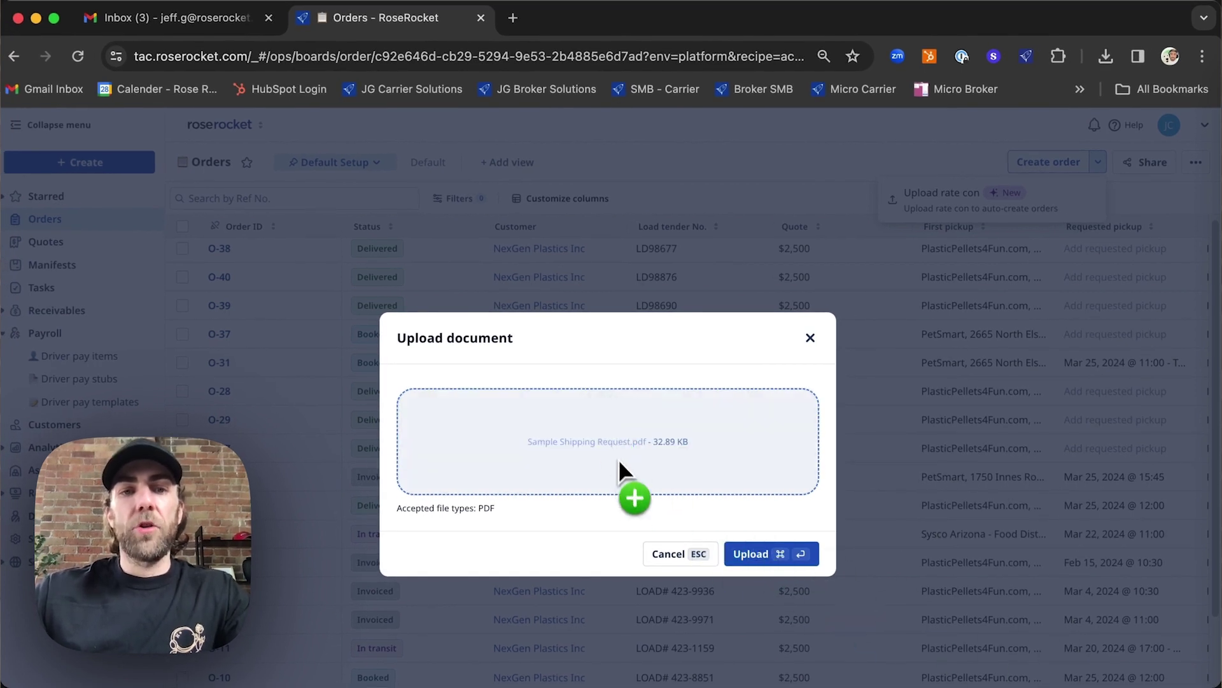
click(774, 554)
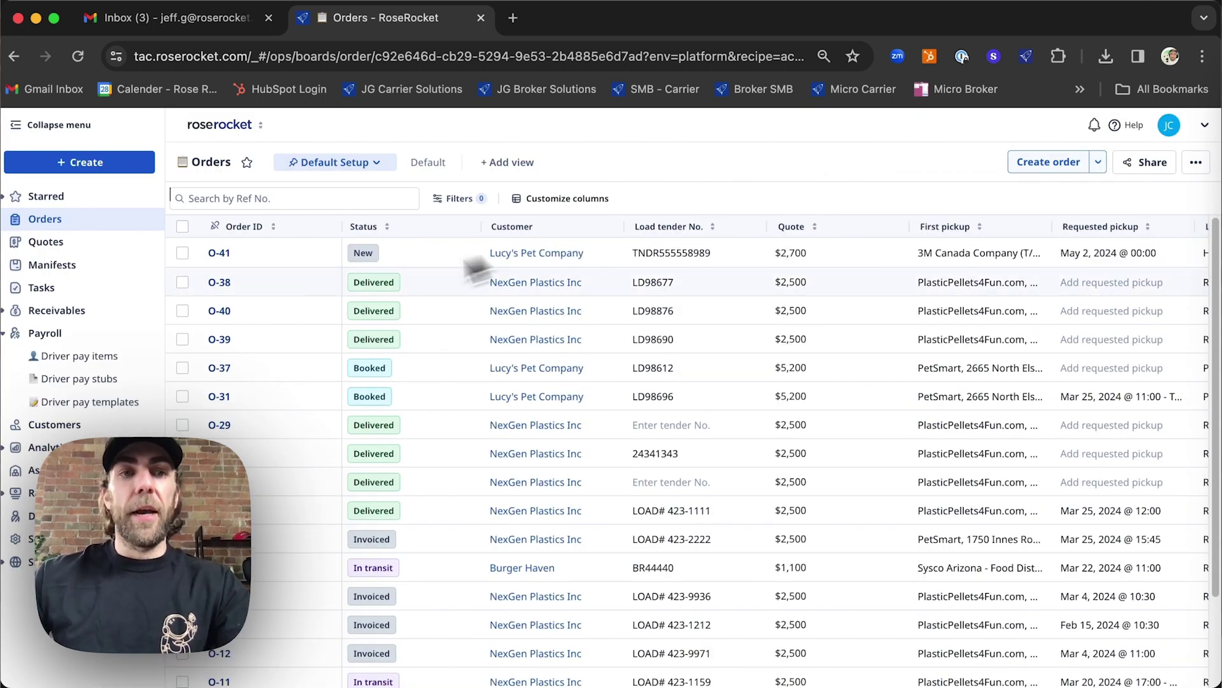
Review O-41's Data panel, scrolling from the order numbers down to the commodities.
click(218, 255)
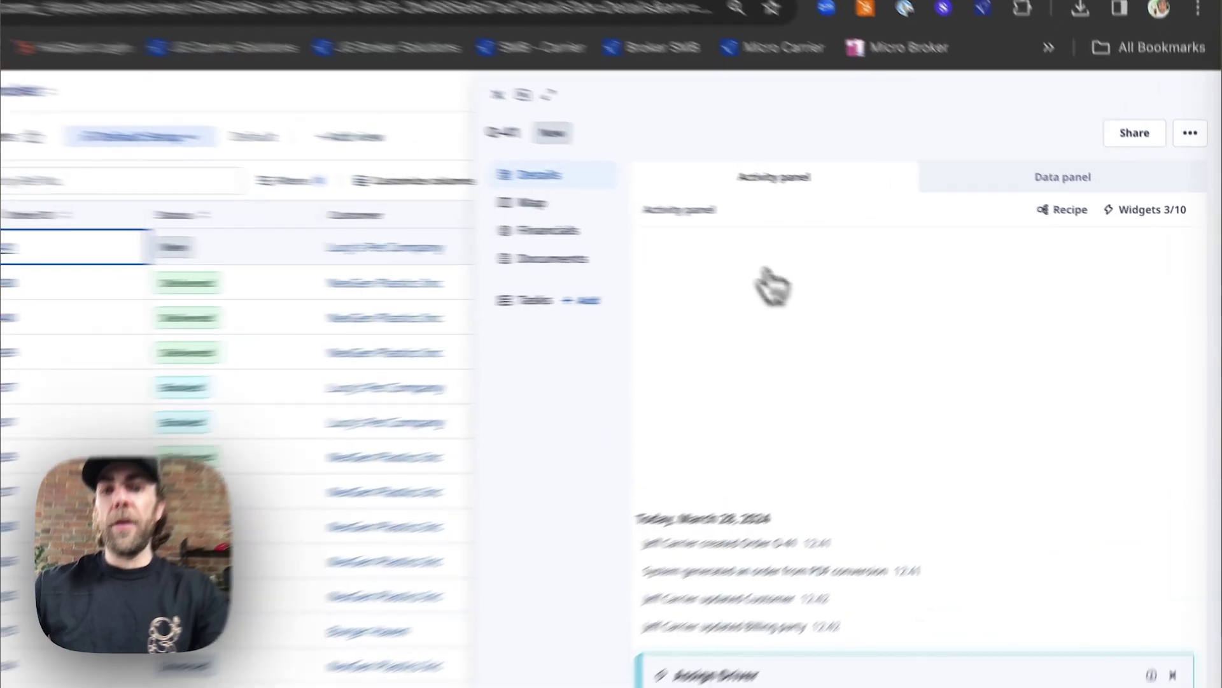
click(1035, 181)
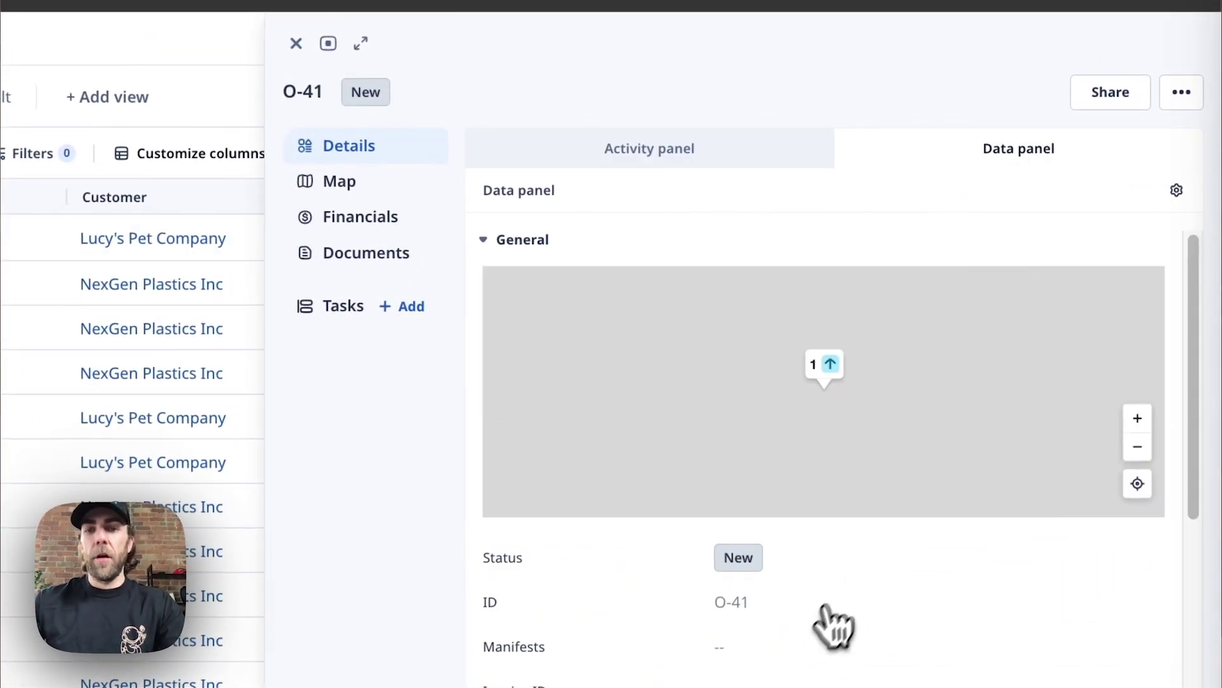
scroll(805, 630, down, 3)
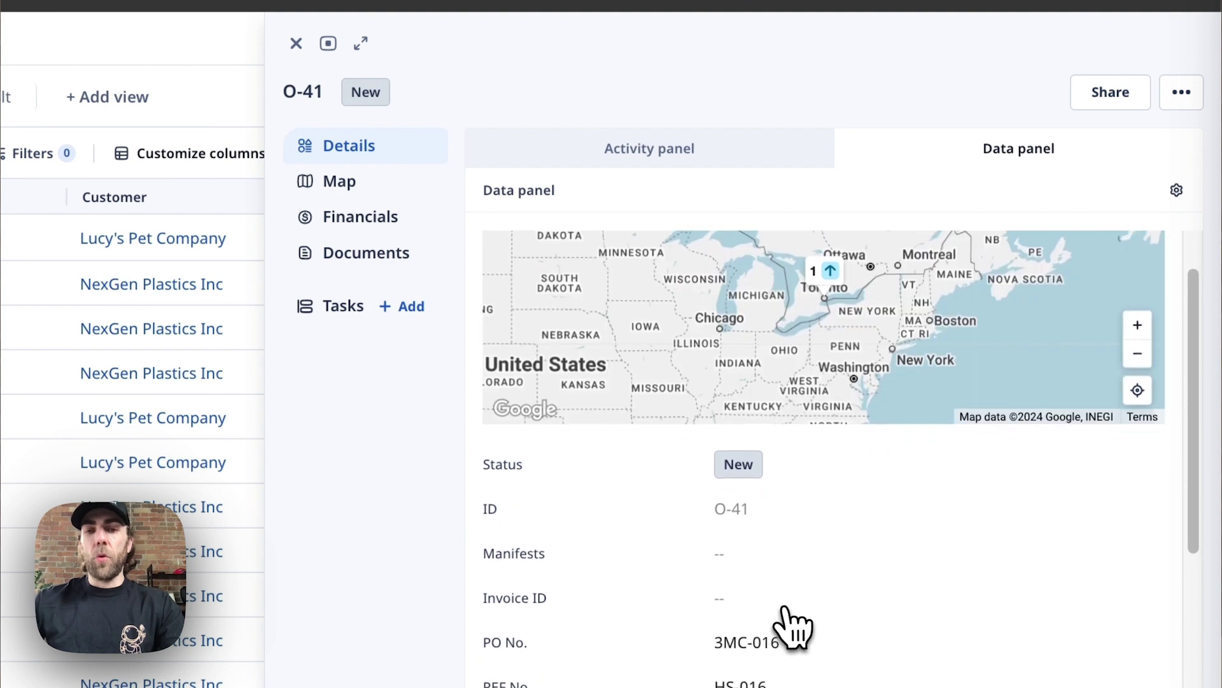
scroll(792, 624, down, 4)
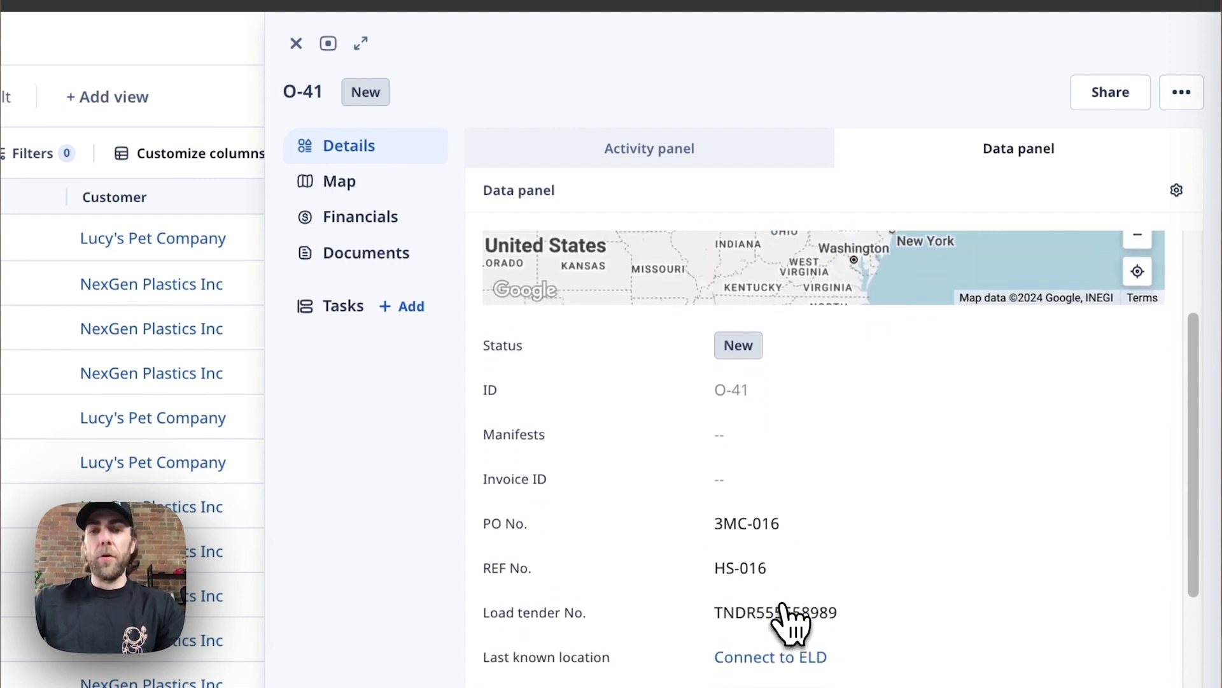
scroll(792, 624, down, 4)
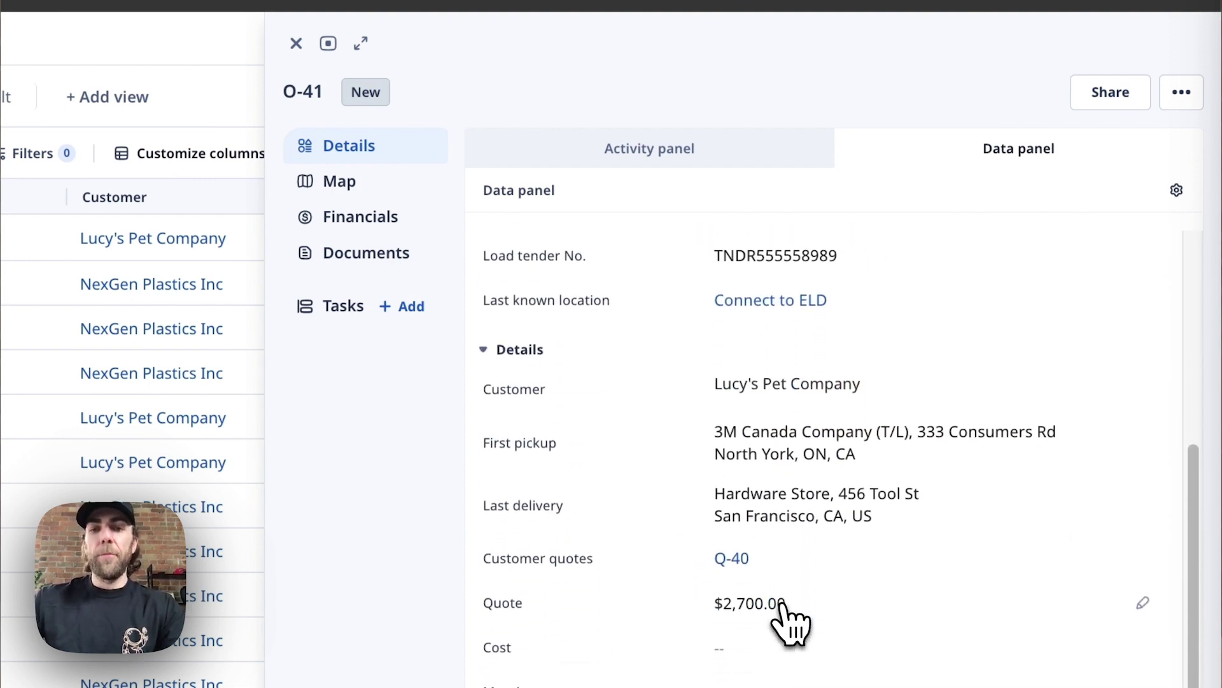
scroll(789, 621, down, 8)
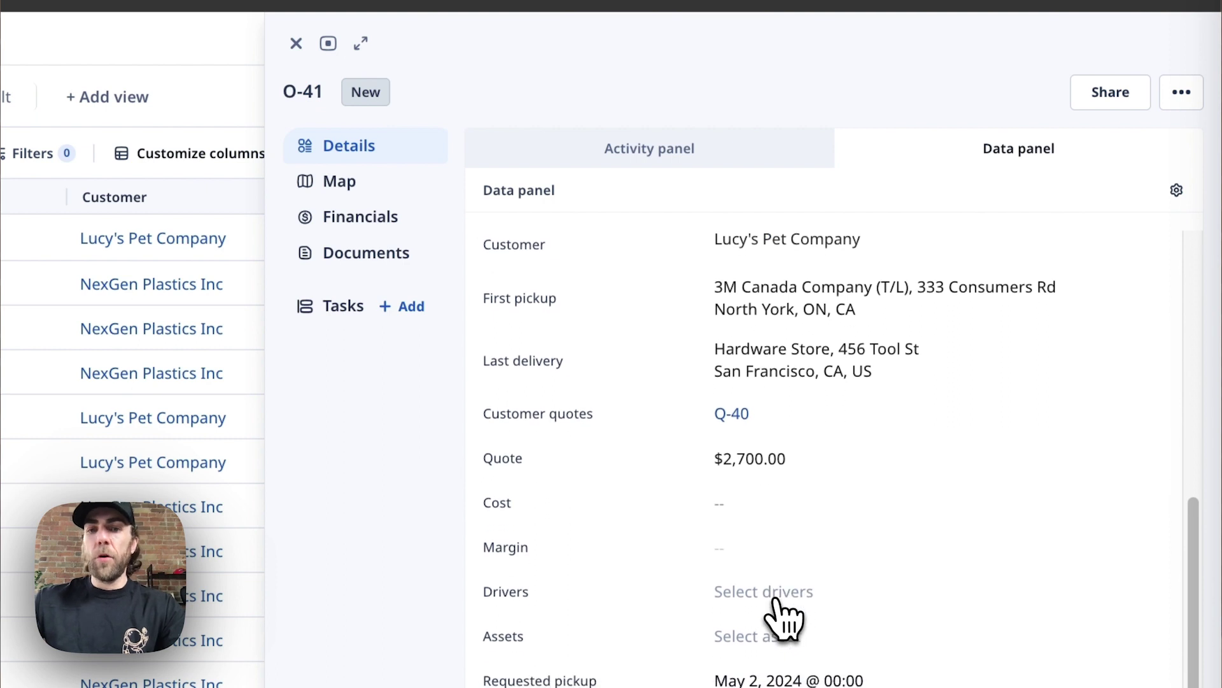
scroll(784, 618, down, 5)
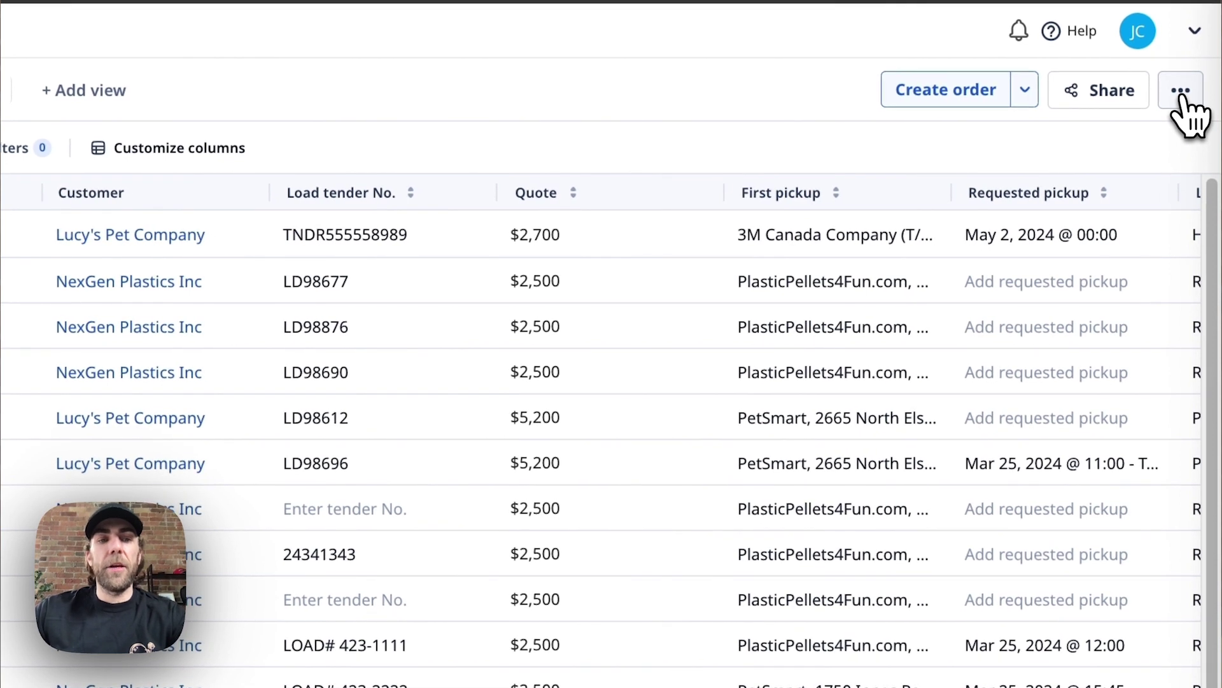
Look at the board's Upload data via CSV option, then start new blank order O-44.
click(1181, 92)
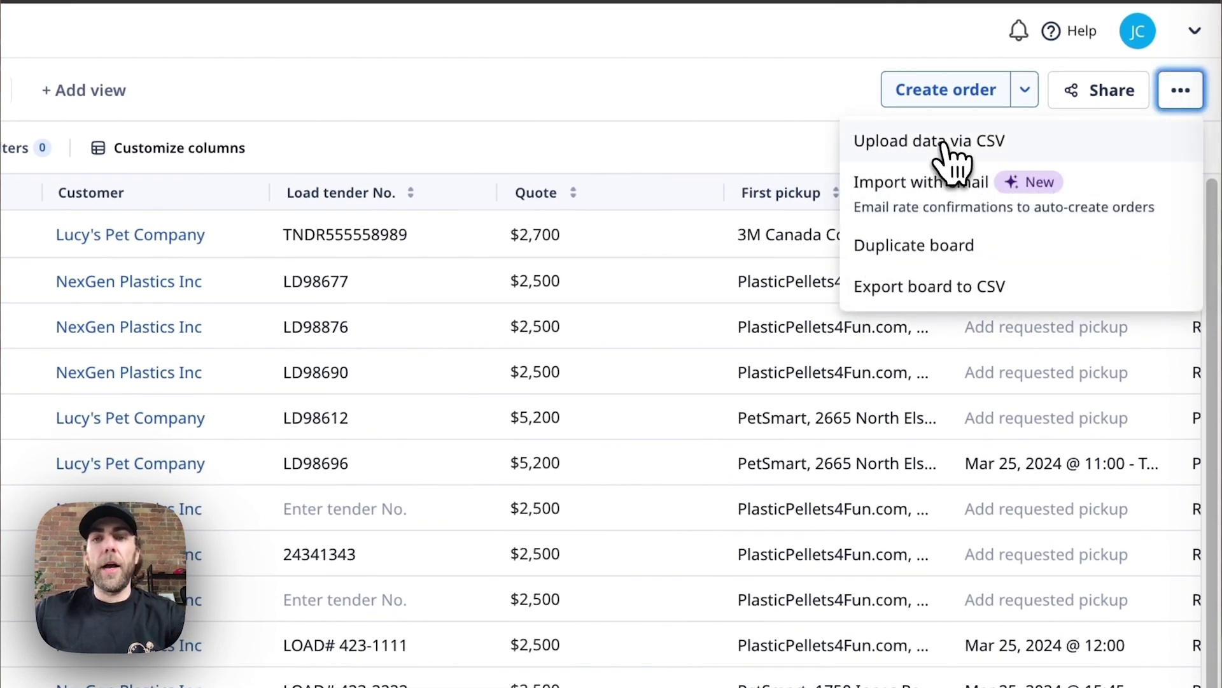
click(944, 144)
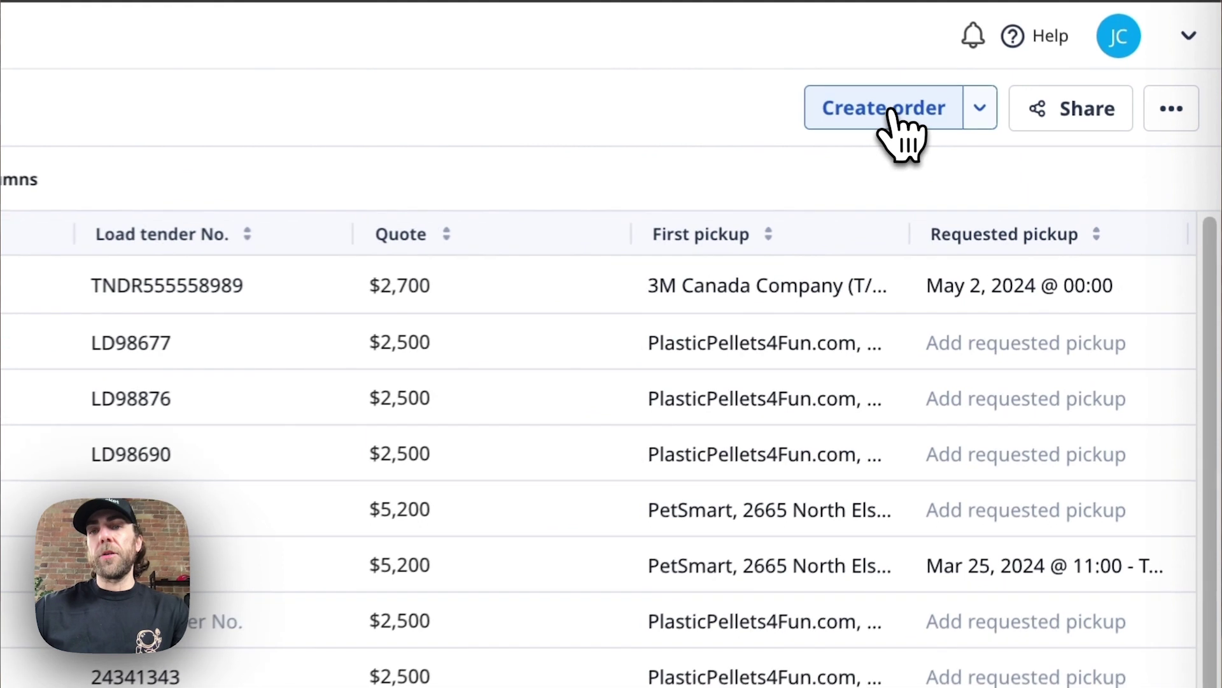
click(891, 110)
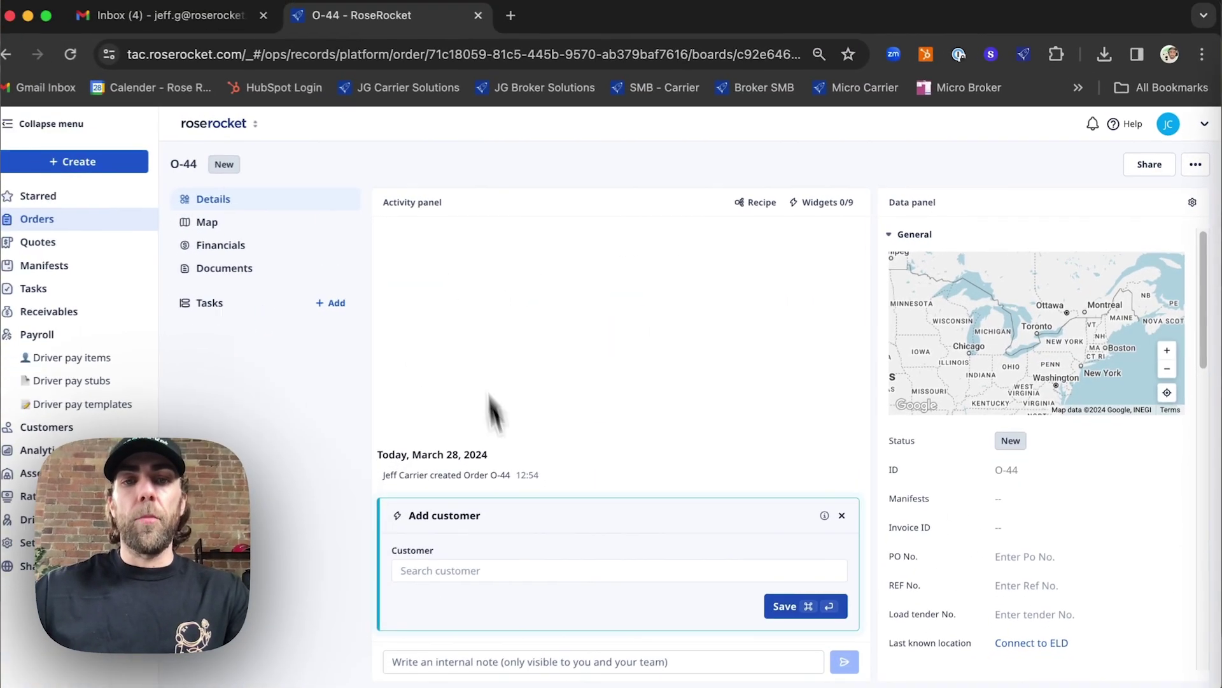
Assign Lucy's Pet Company as the customer of order O-44.
click(831, 204)
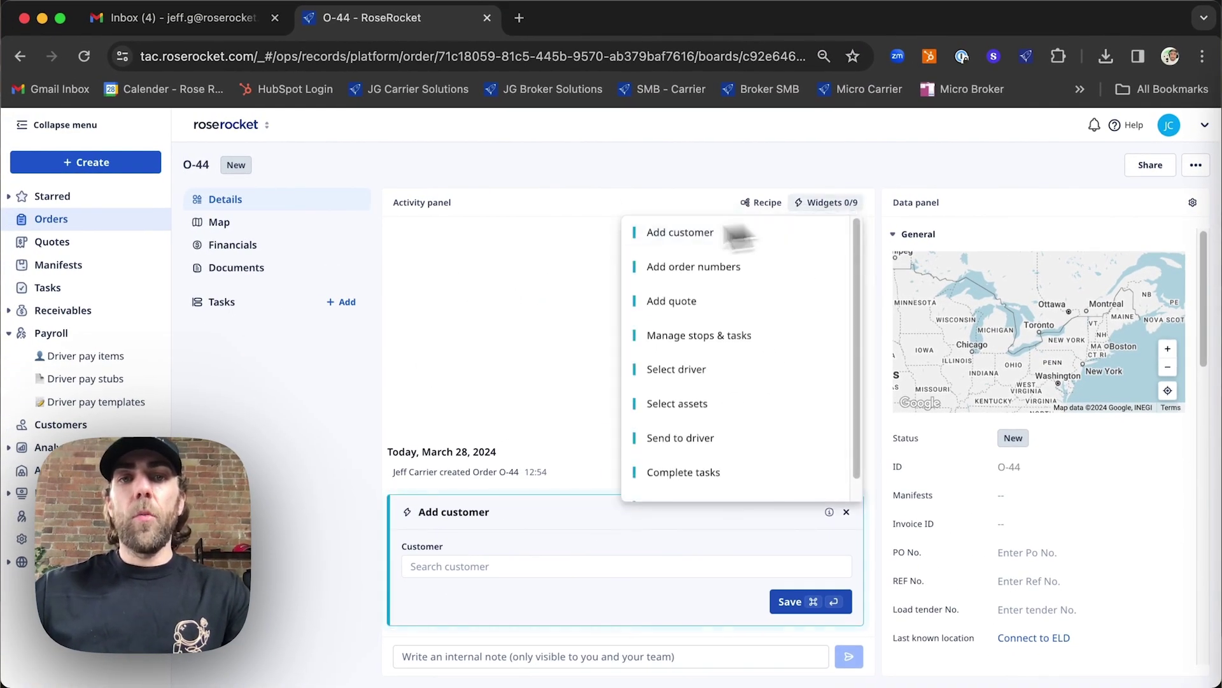
click(511, 255)
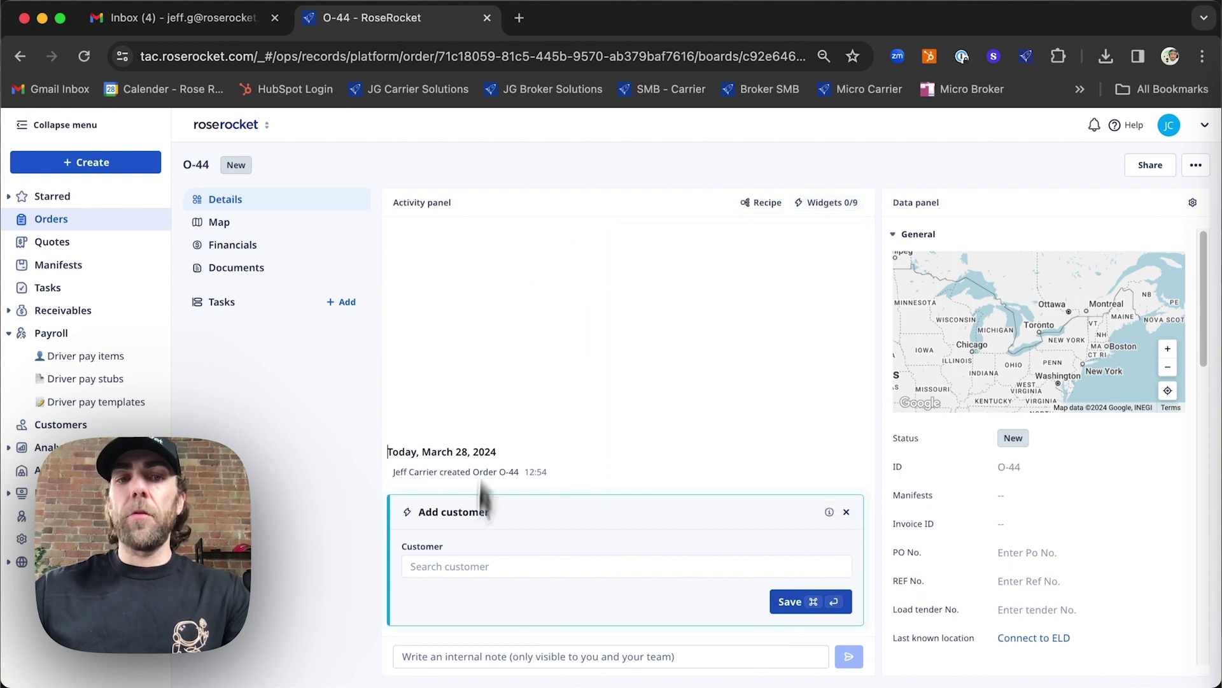
click(479, 566)
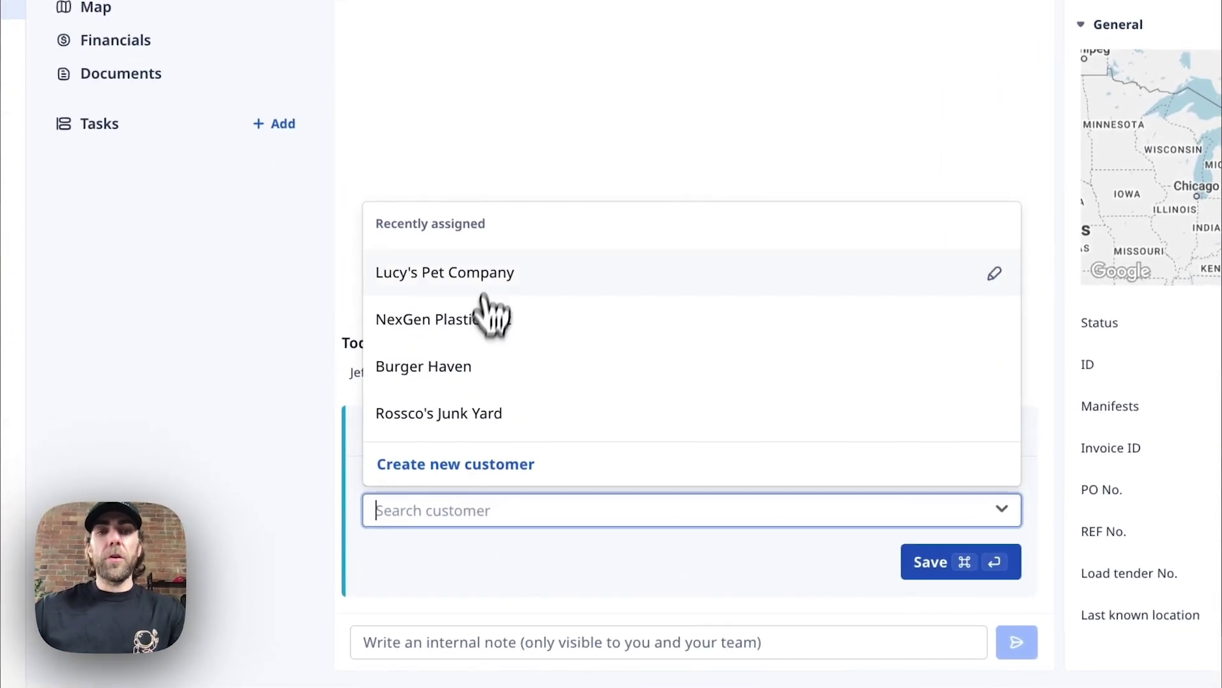
click(484, 301)
click(963, 581)
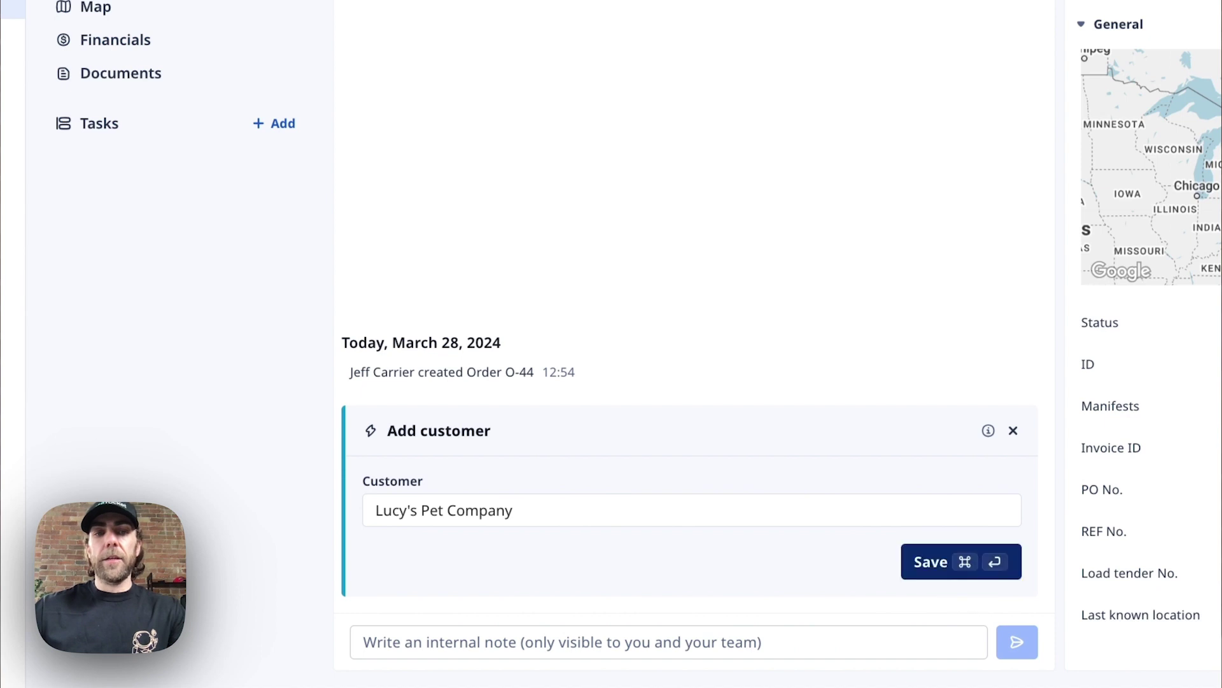
Save load tender number LD345566 on order O-44.
click(464, 512)
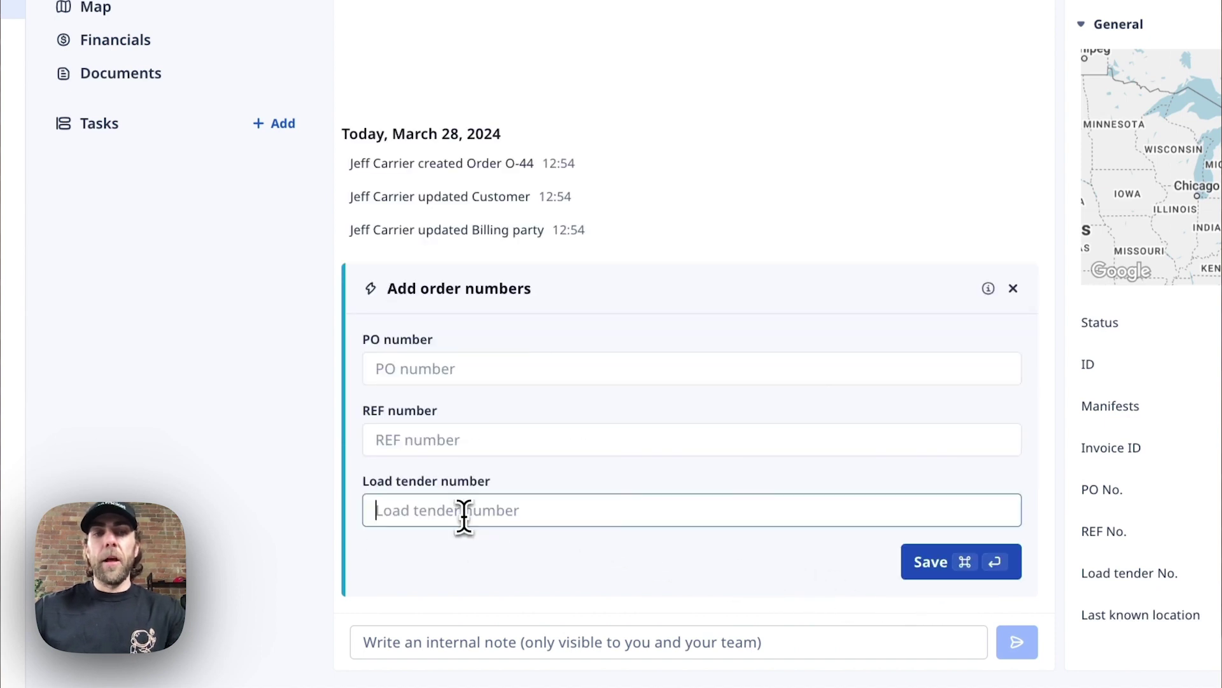
text(LD345566)
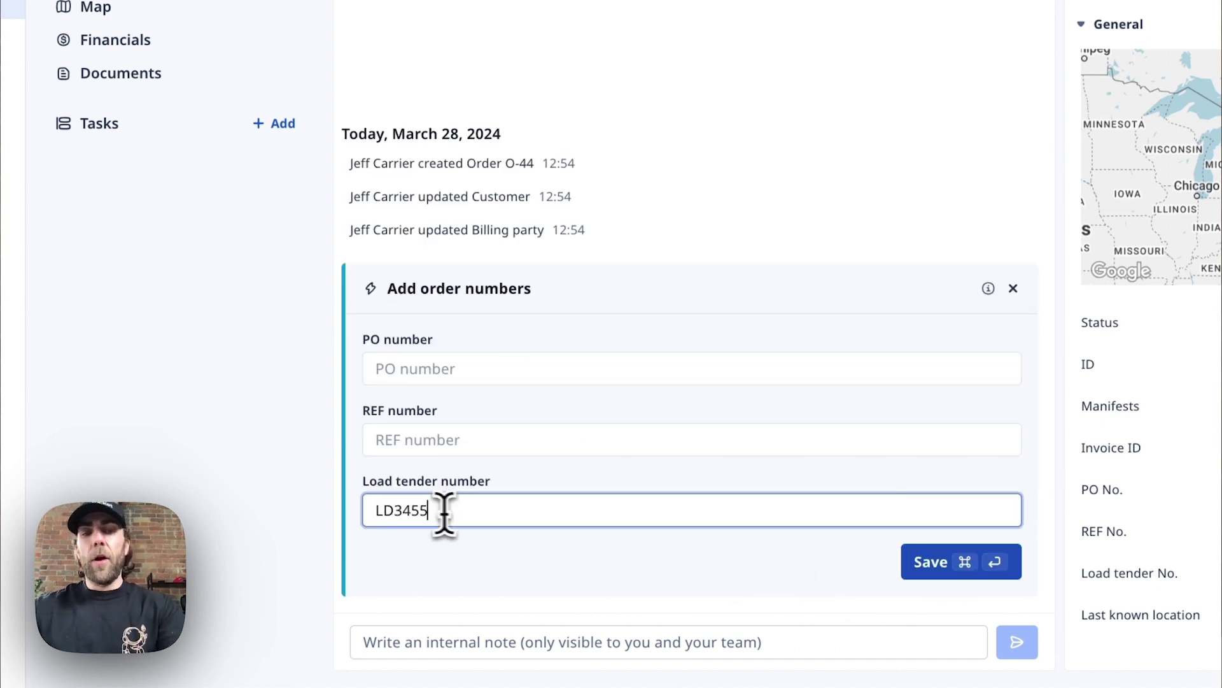
click(934, 563)
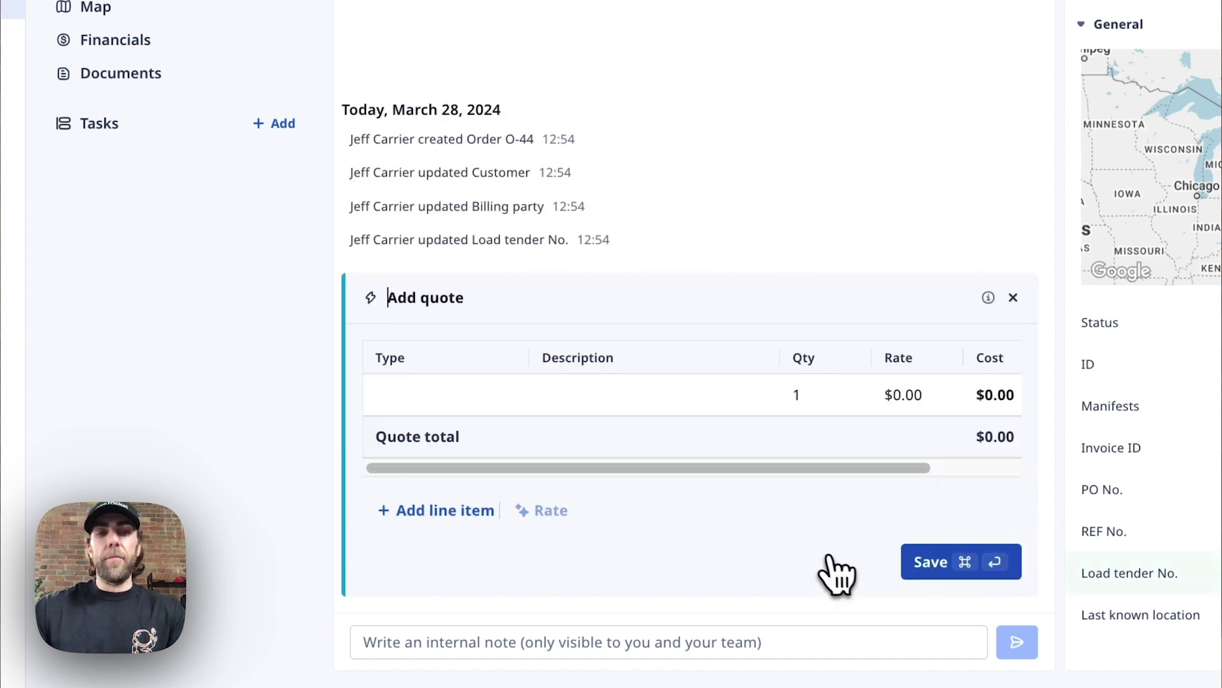
Add a customer quote line with a 500 rate and save it.
click(411, 401)
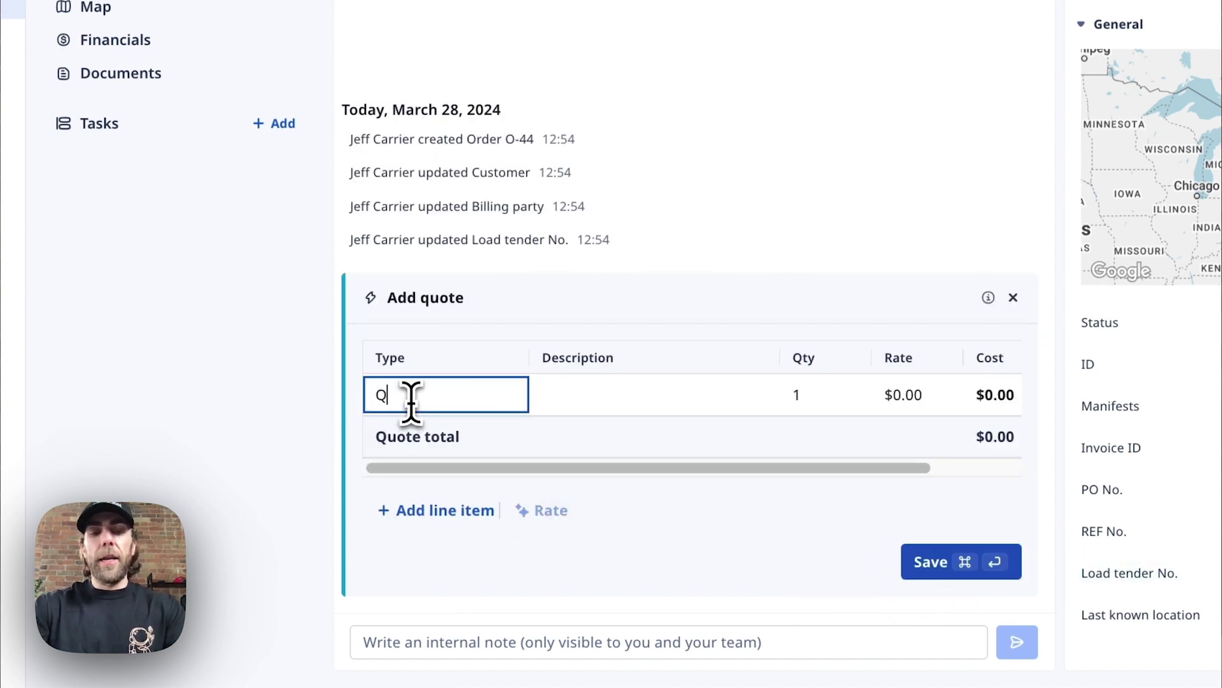
key(Tab)
key(Tab)
key(Tab)
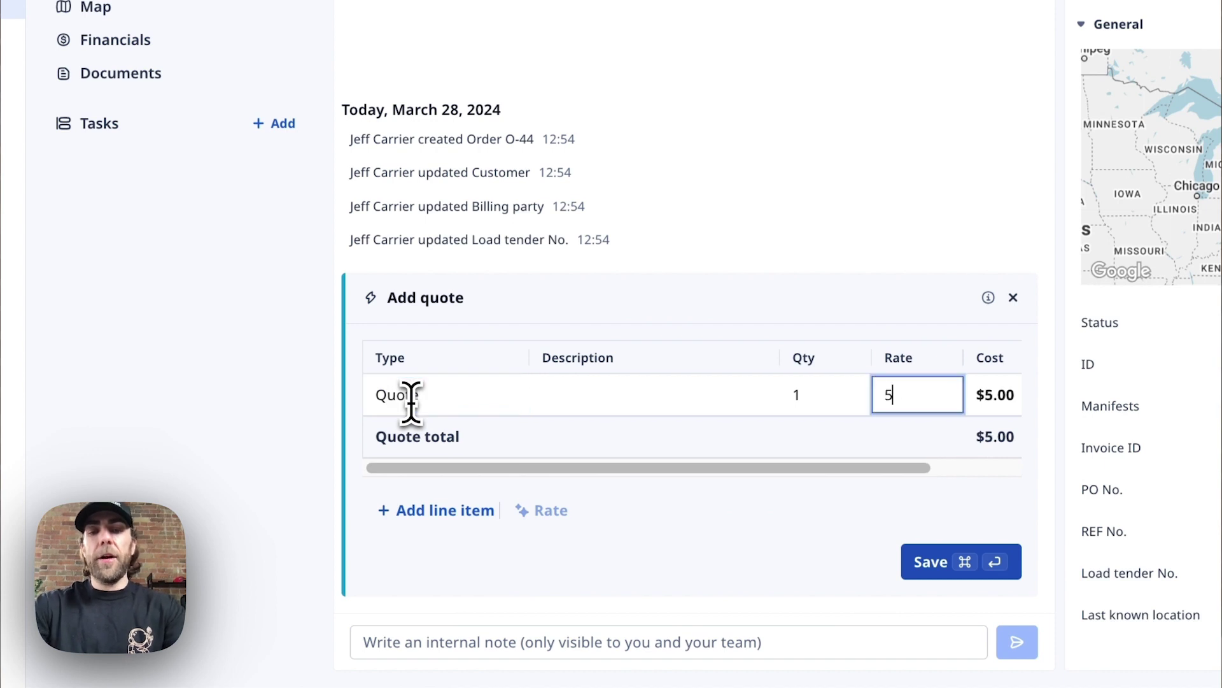
key(Tab)
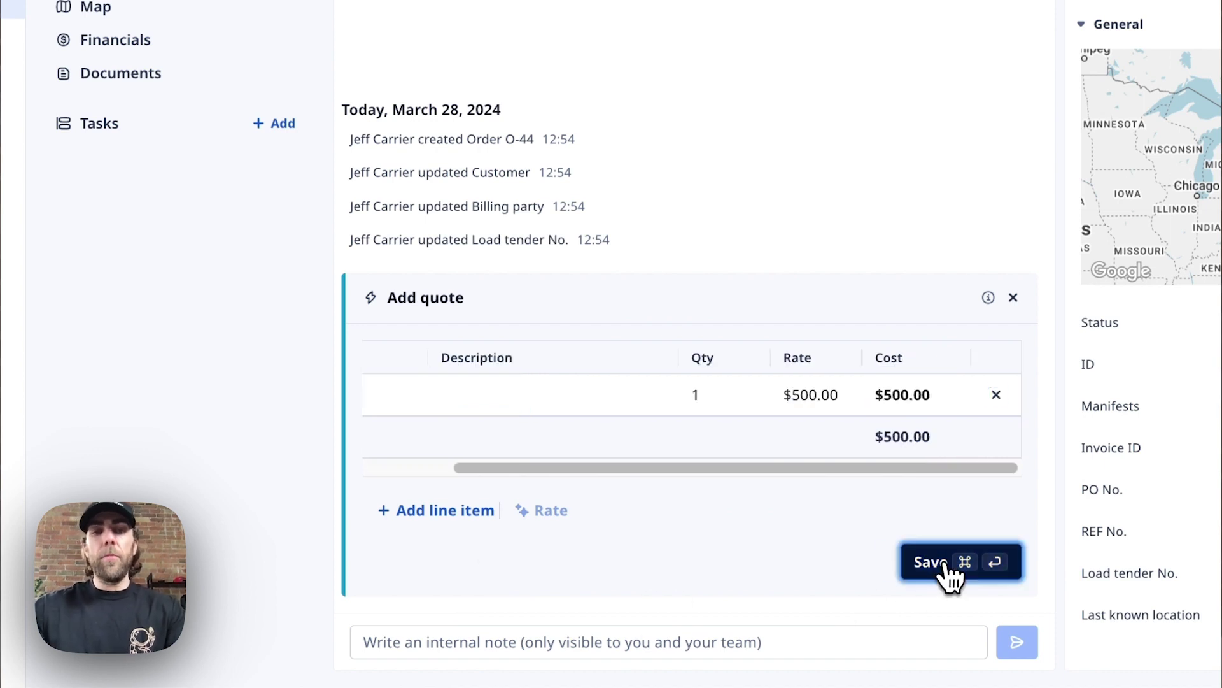
click(943, 566)
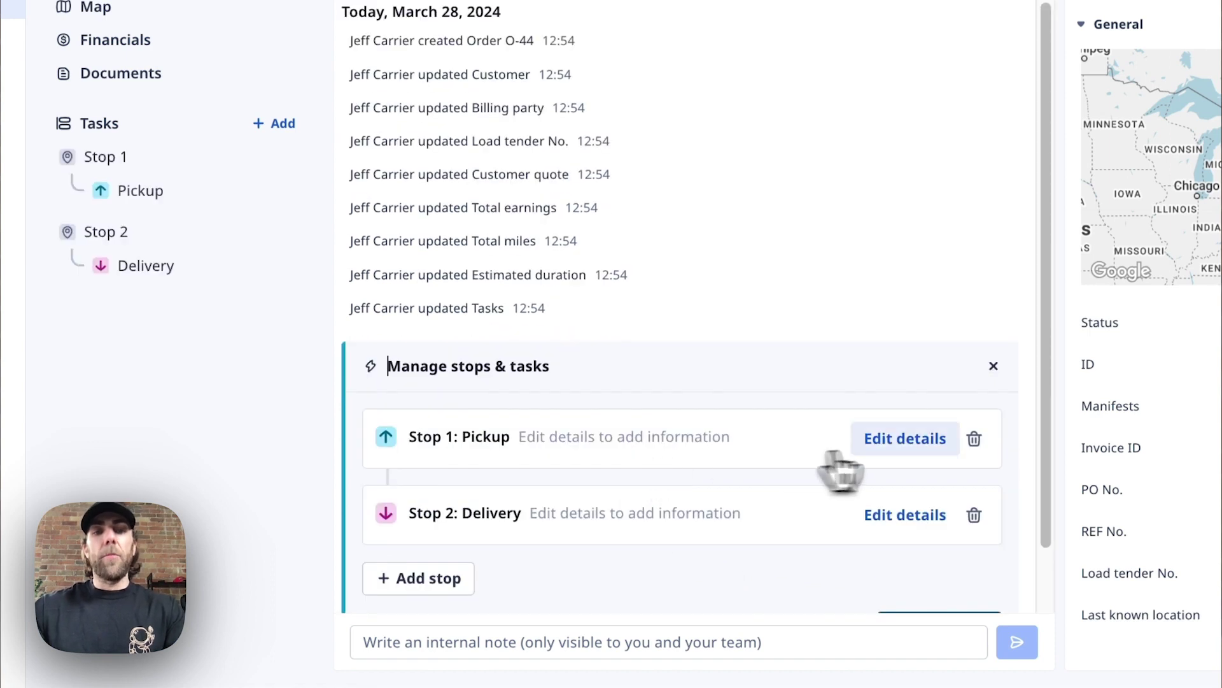
Set the pickup location to Costco Wholesale on Harvard Way, Reno.
click(915, 446)
click(529, 551)
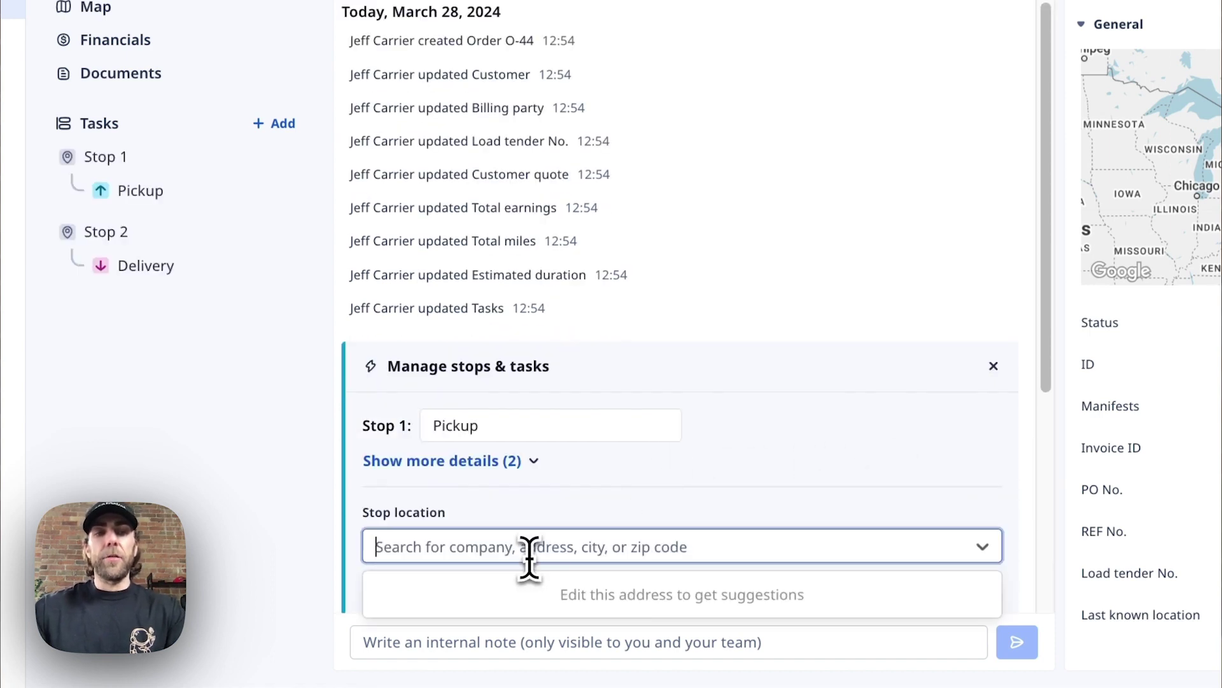
text(cost)
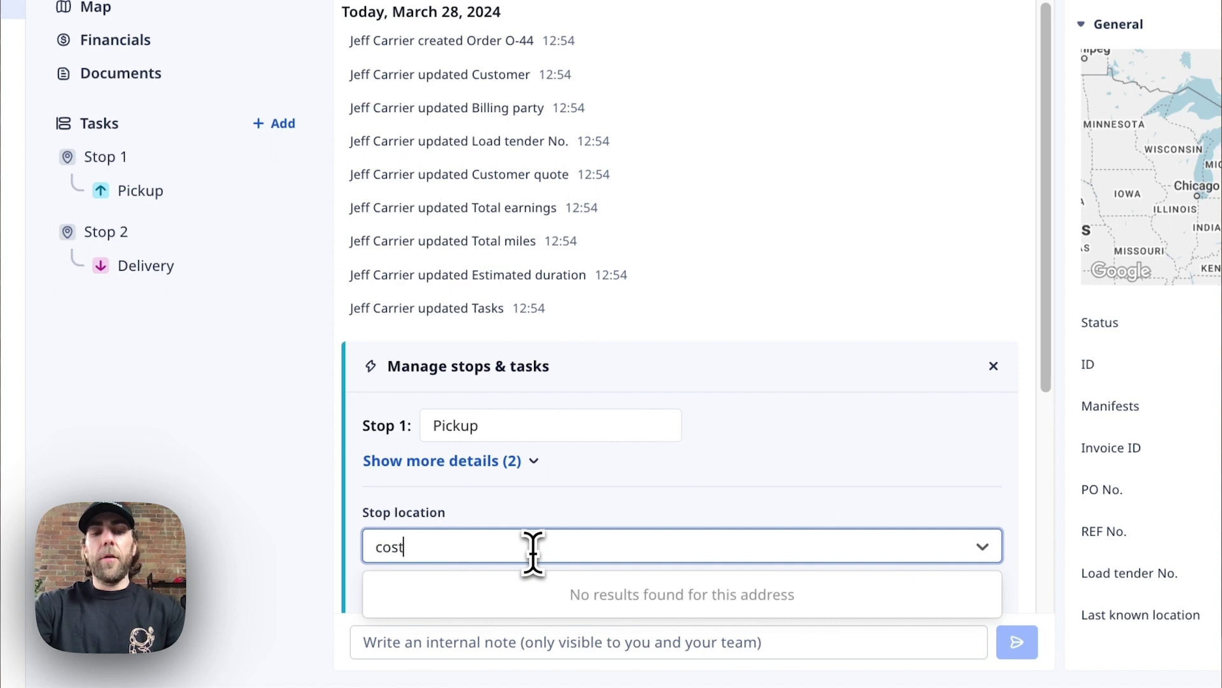
text(co nv)
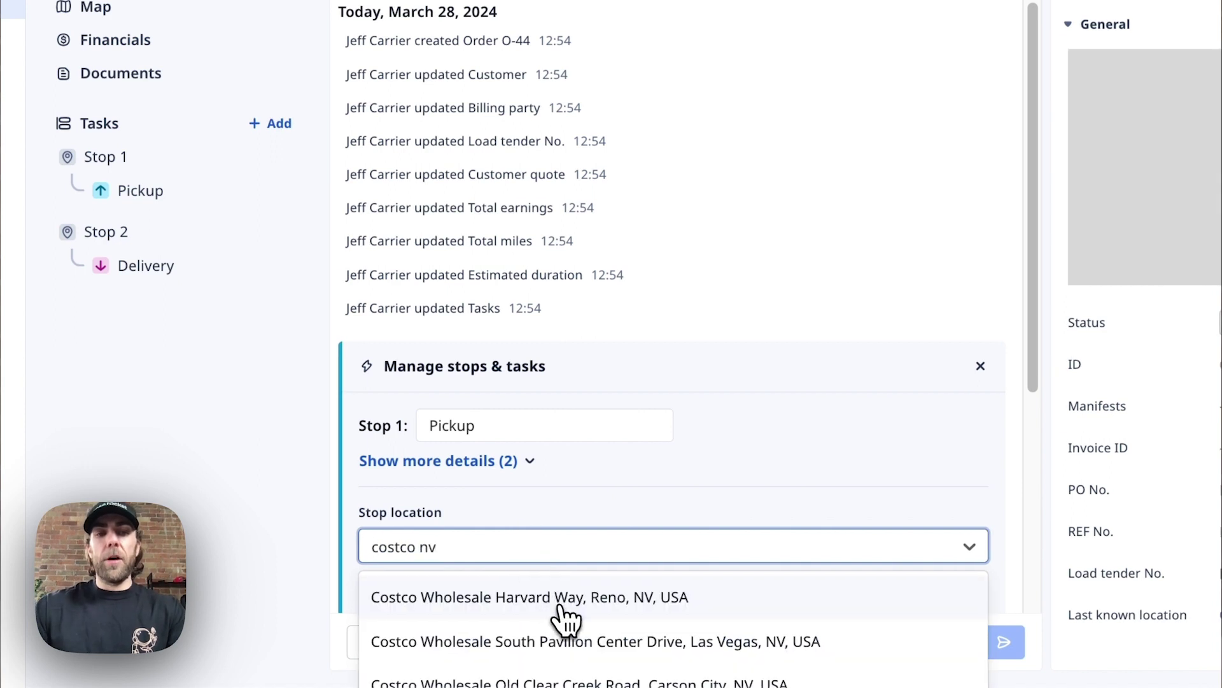
click(568, 601)
scroll(592, 605, down, 5)
Load Dog Treats, 26 skids at 40,000 lbs, on the pickup and save it.
click(435, 460)
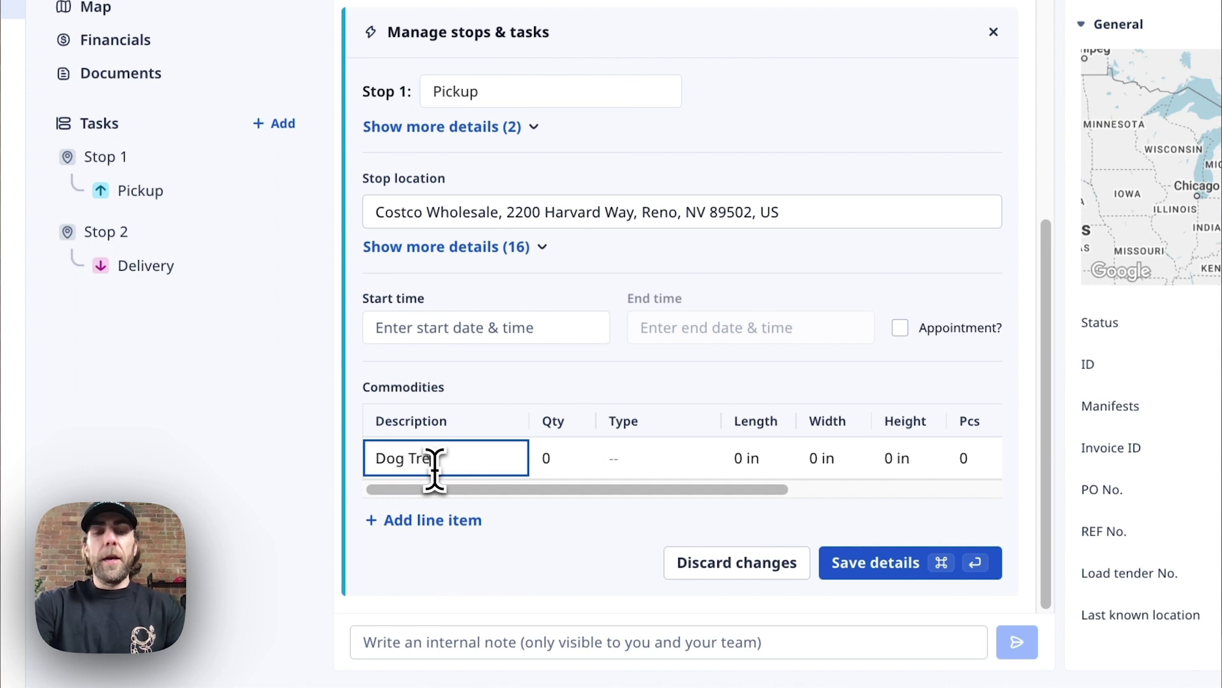
key(Tab)
key(Tab)
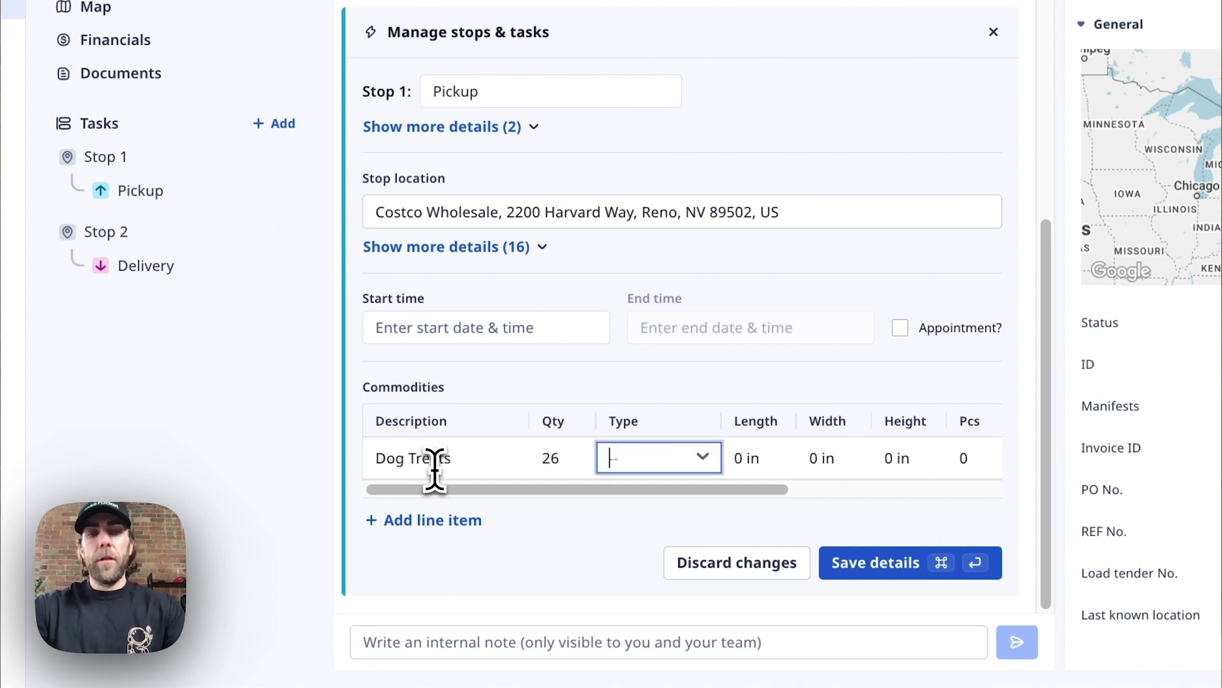
text(s)
key(Return)
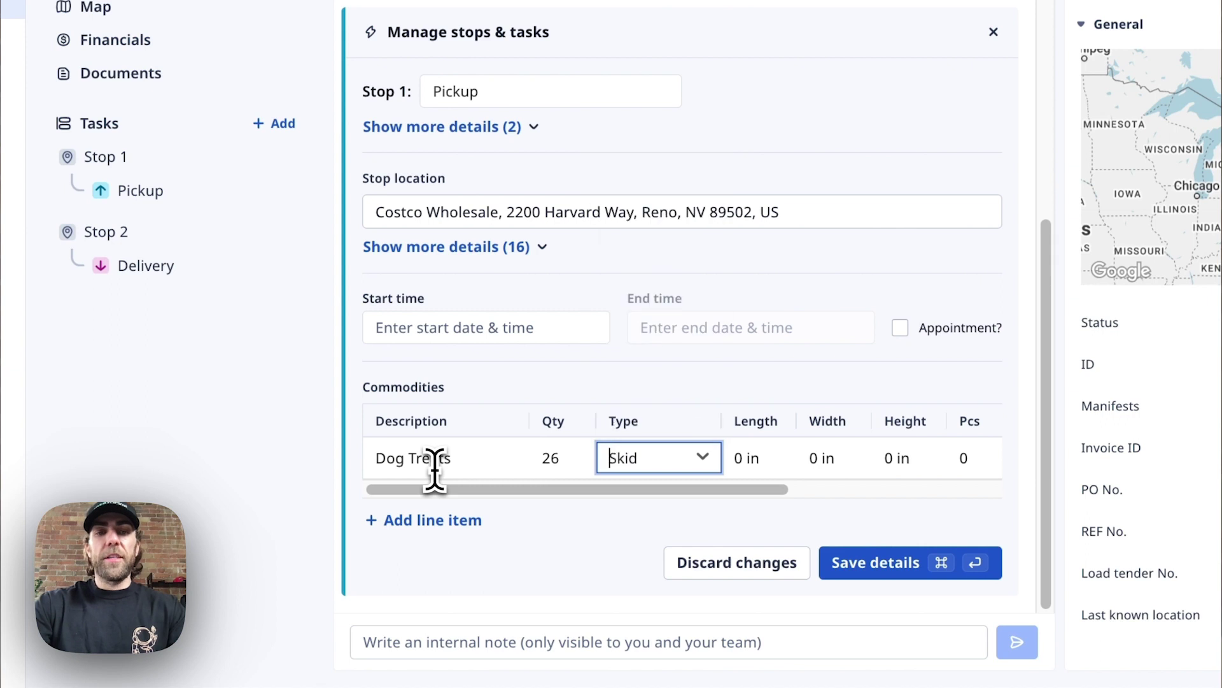
key(Tab)
key(Tab)
key(Tab)
key(Tab)
key(Tab)
key(Tab)
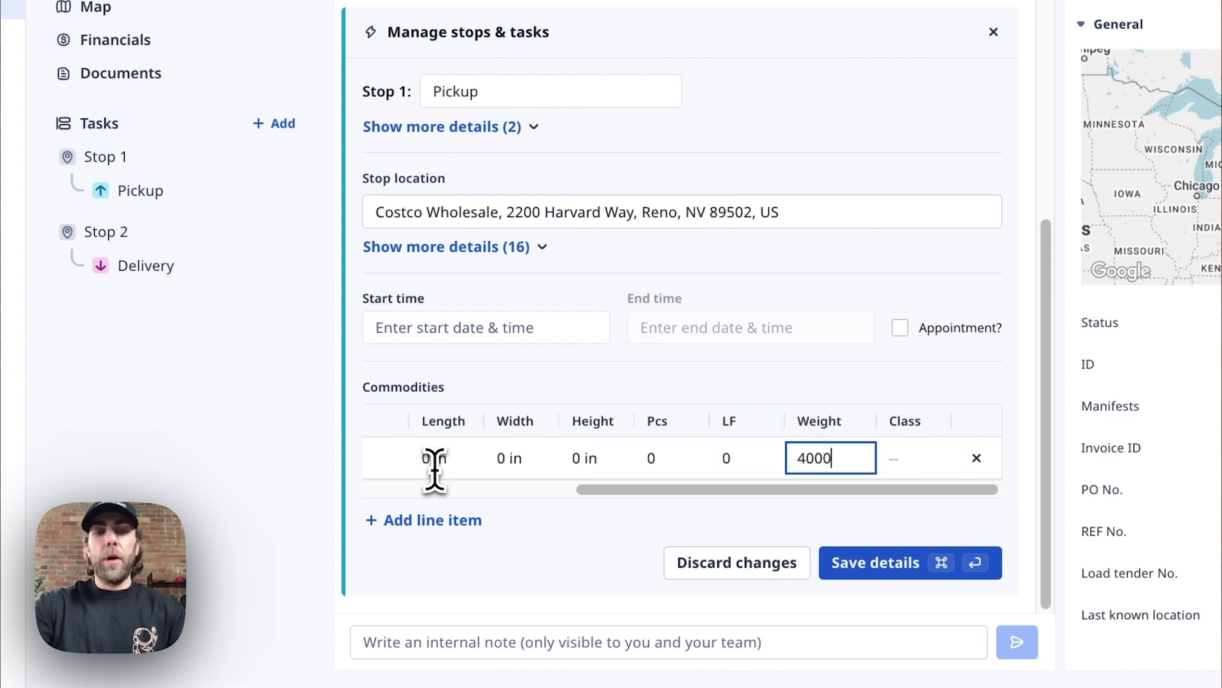
key(Tab)
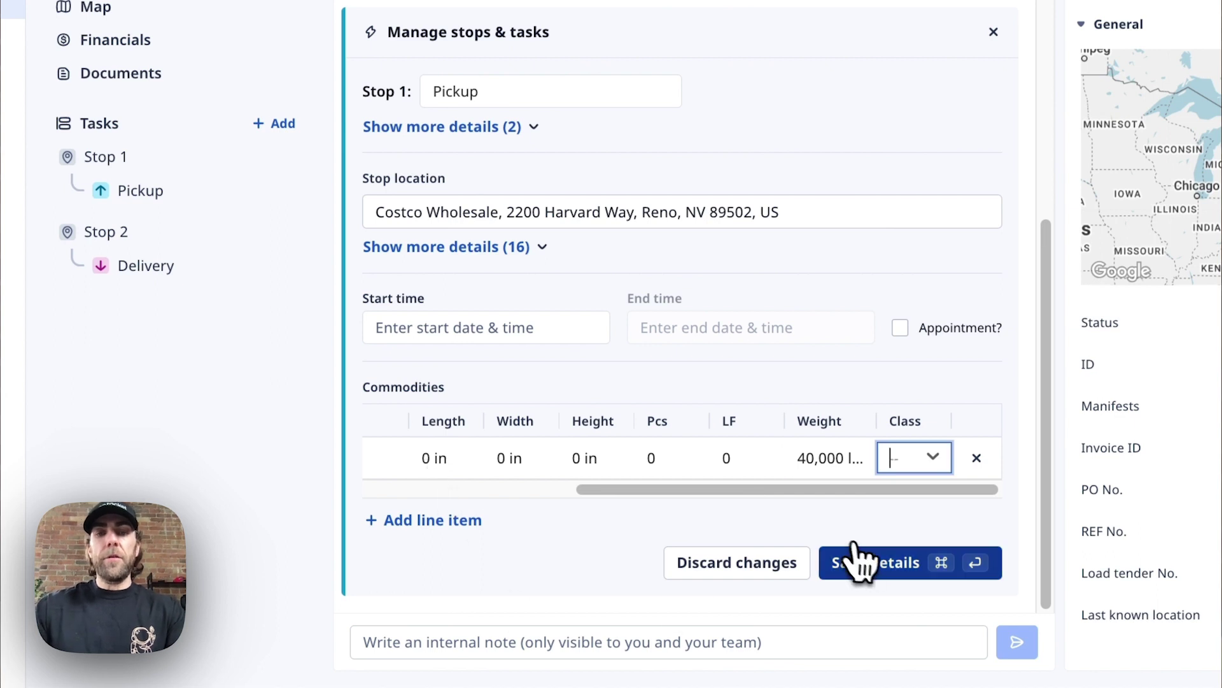
click(869, 569)
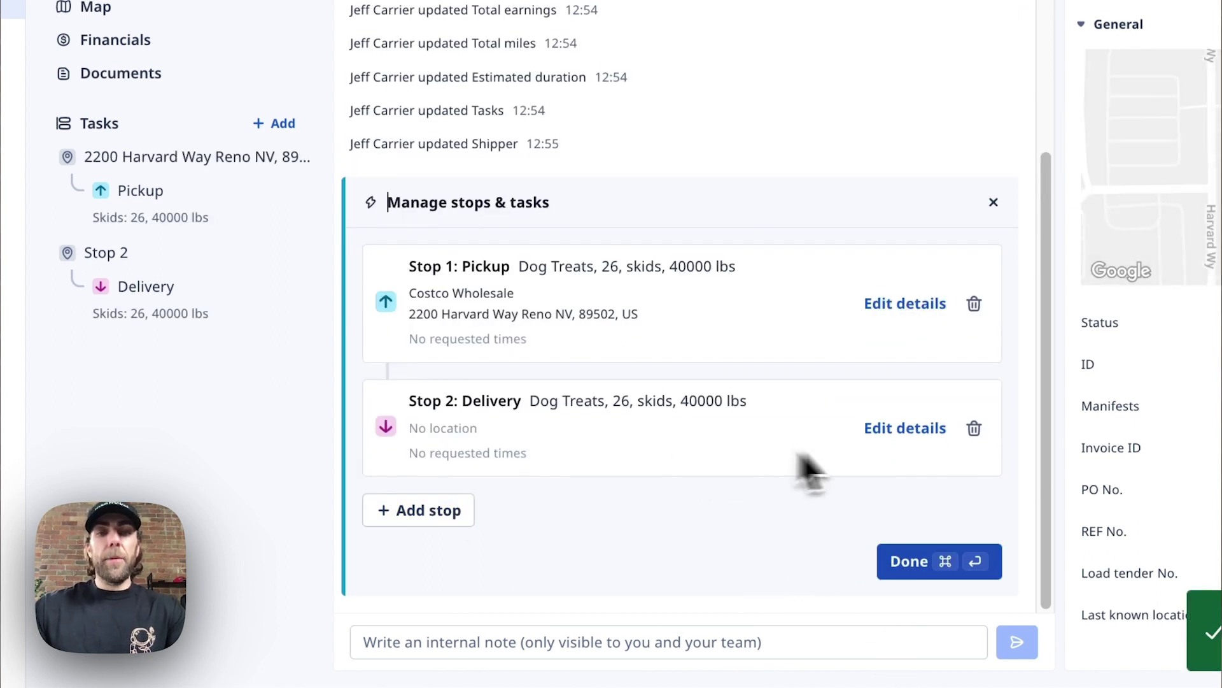
Set Stop 2's location to PetSmart, 1107 Broadway, Manhattan, and save the delivery details.
click(911, 429)
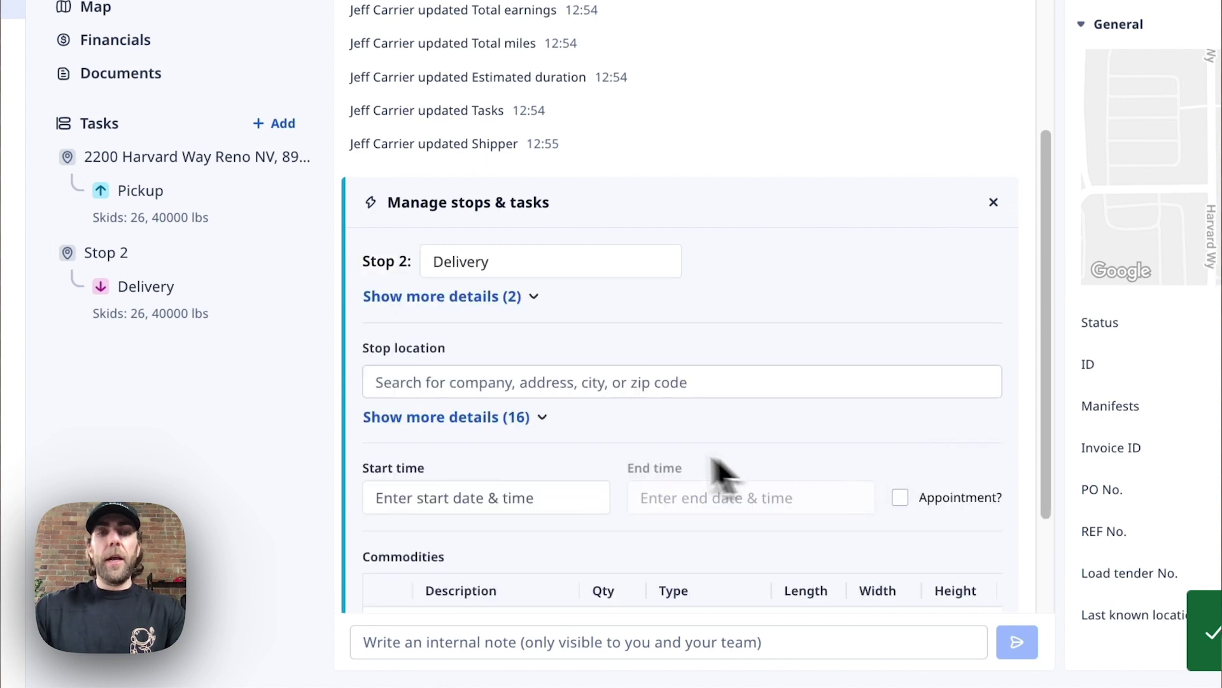
click(532, 377)
text(pets)
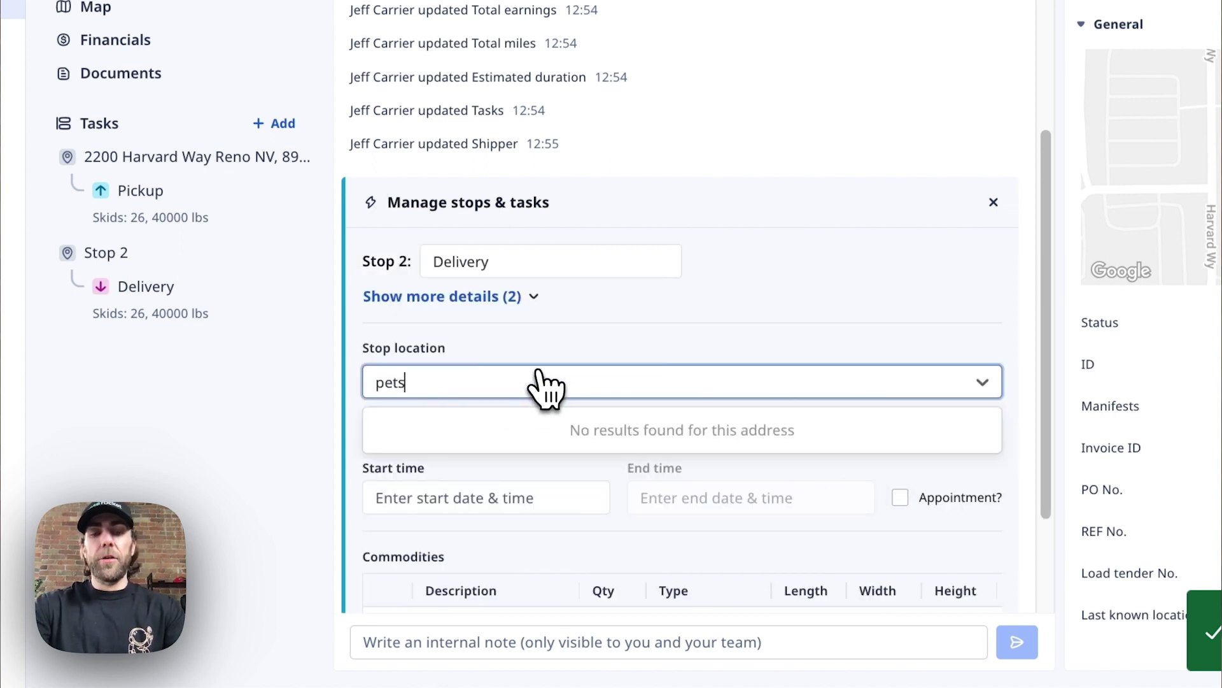
text(mart)
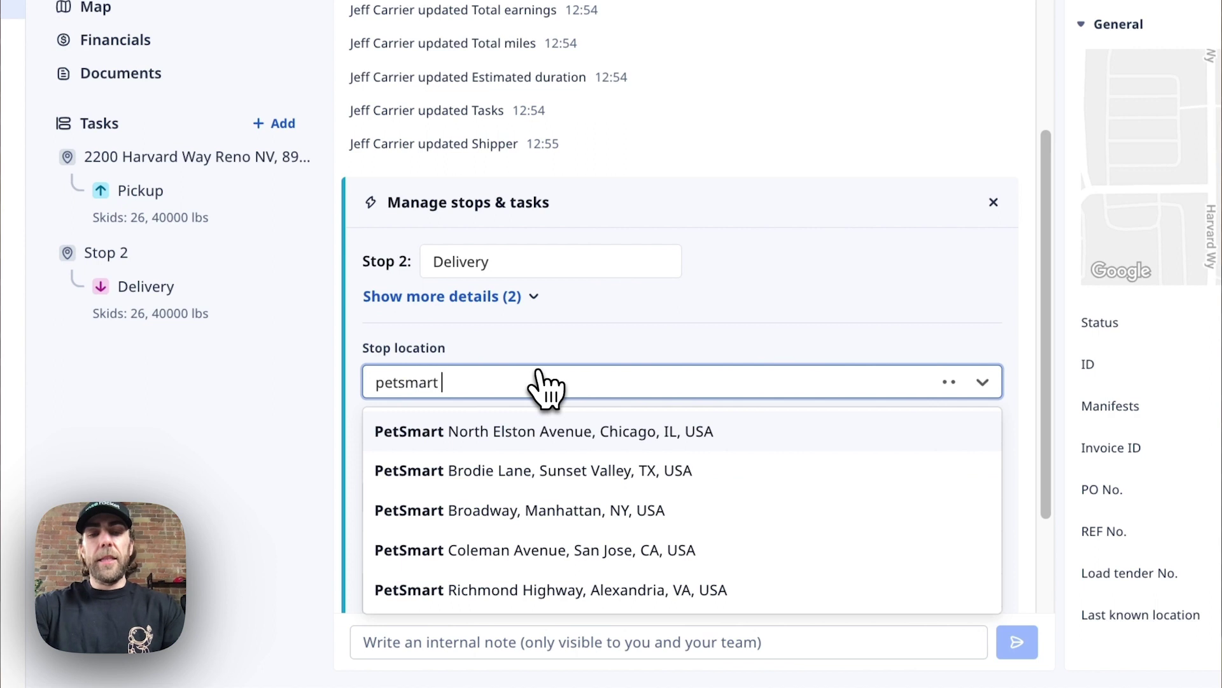
text( ny)
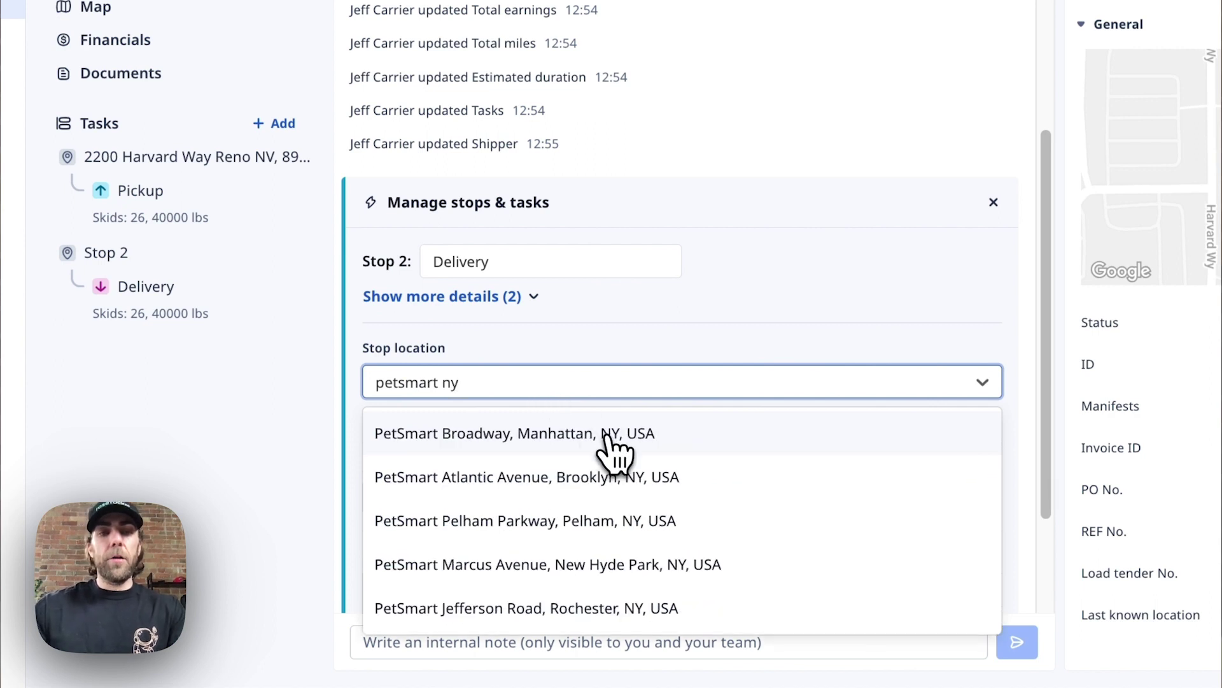
click(608, 435)
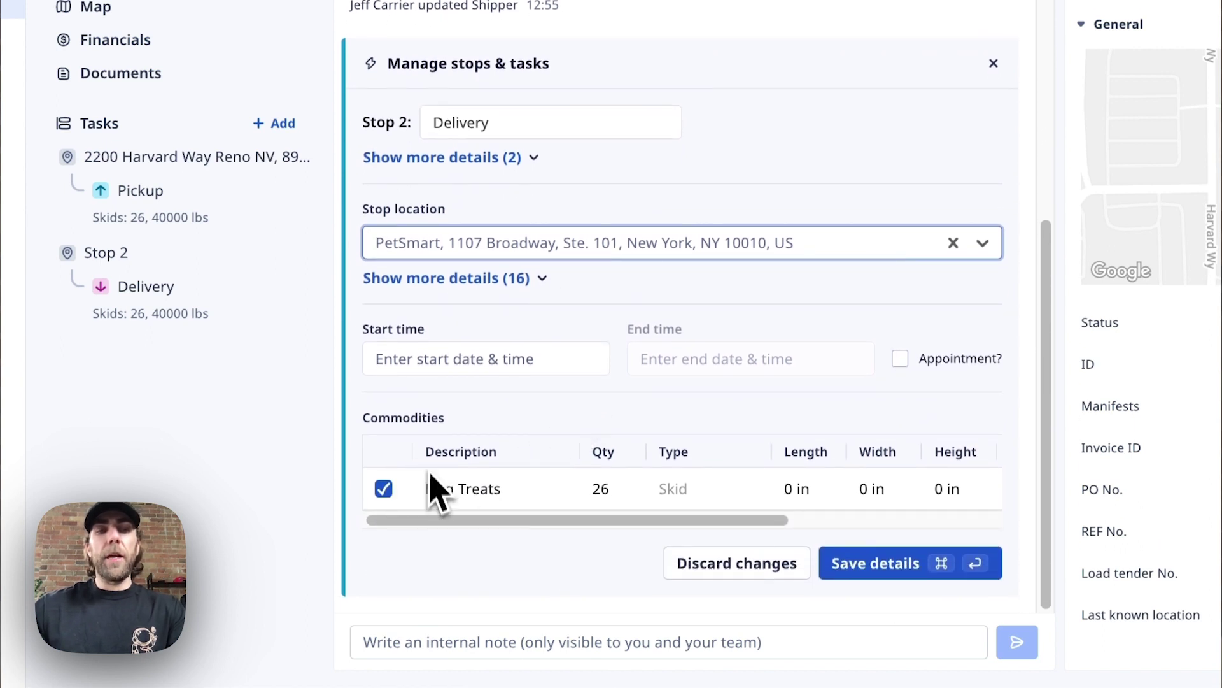
click(379, 421)
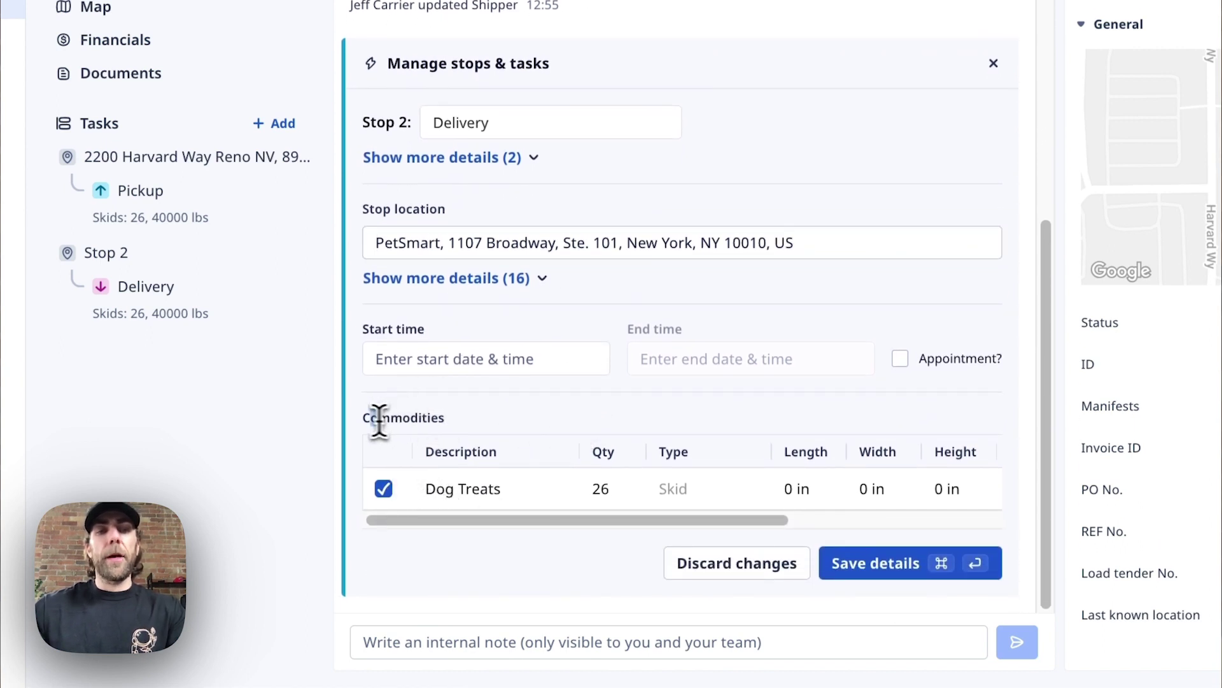
click(439, 419)
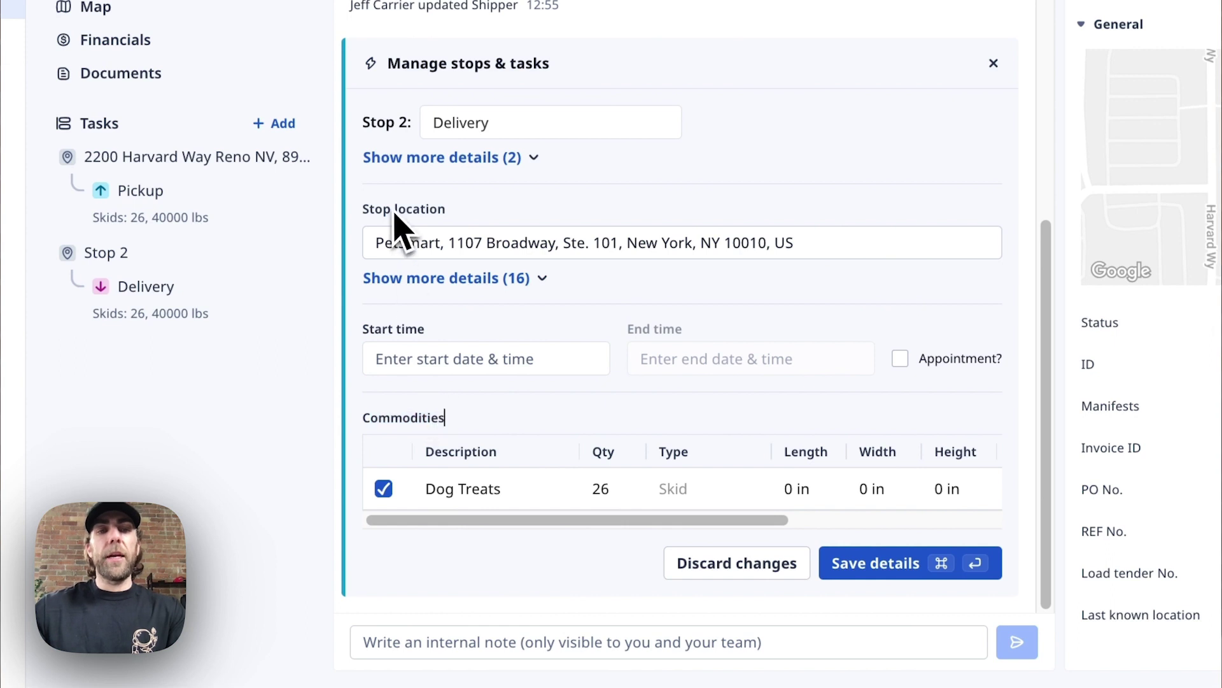
click(861, 570)
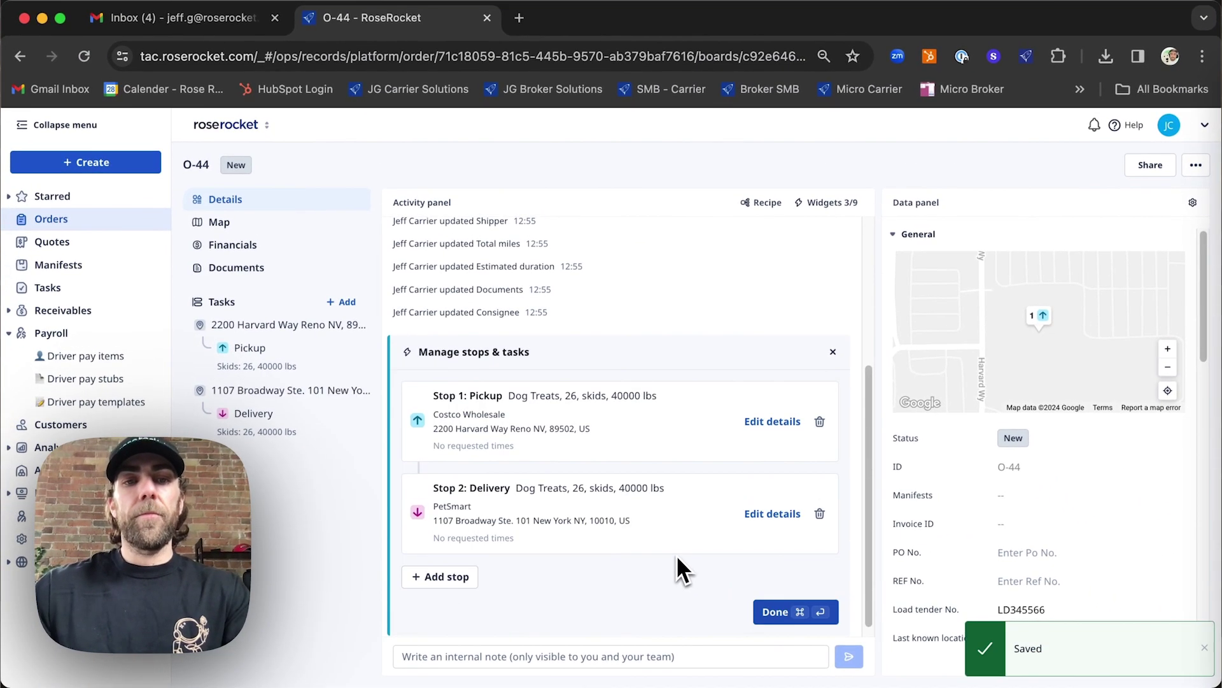
Finish managing O-44's stops with Done.
click(809, 616)
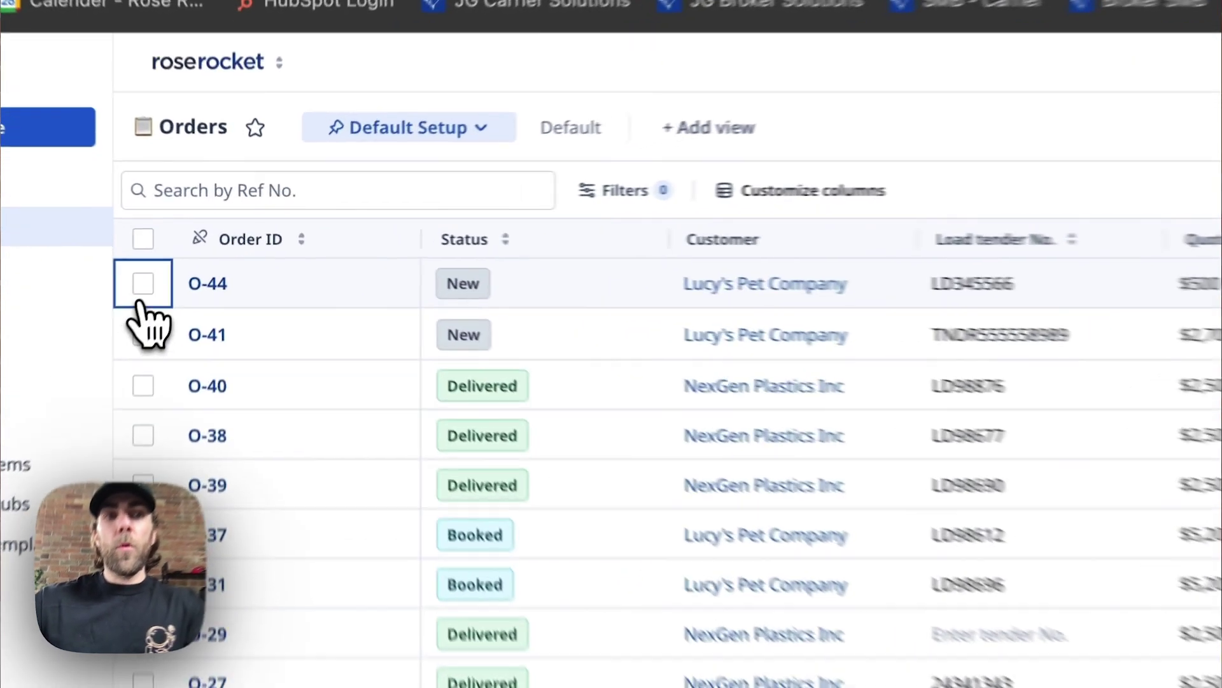
Select O-44 on the Orders board and duplicate it.
click(188, 252)
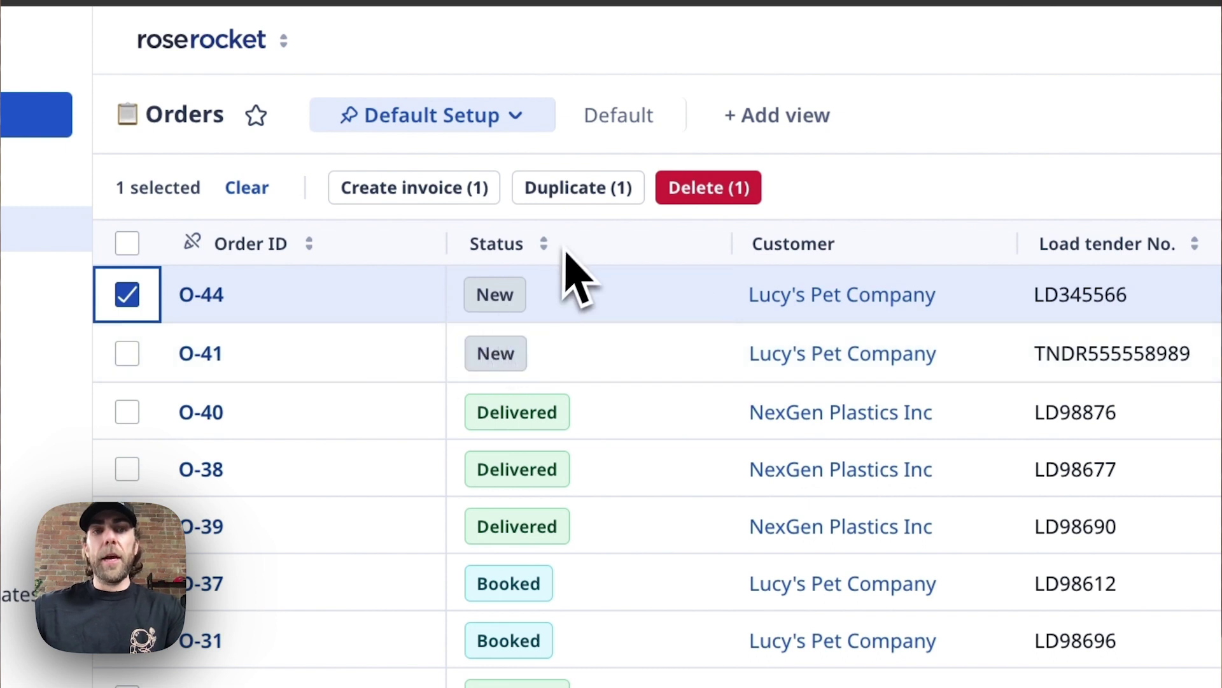
click(575, 189)
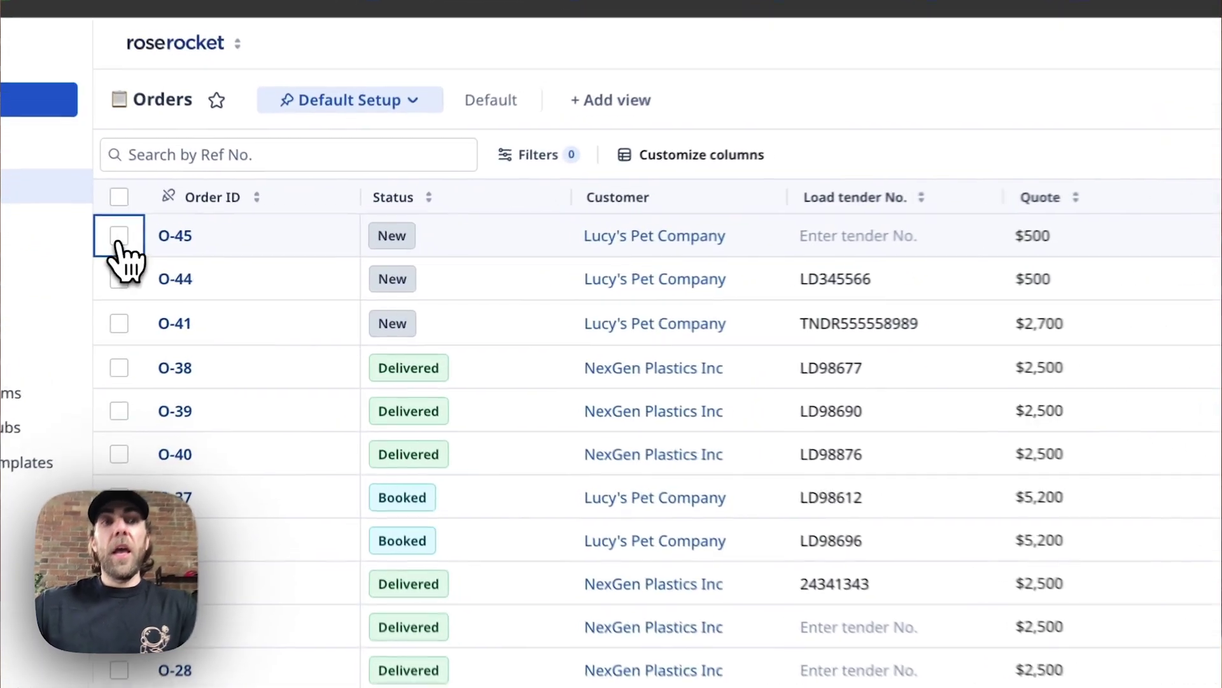
Select O-45, O-44, O-41 and O-38 together and duplicate all four.
click(188, 252)
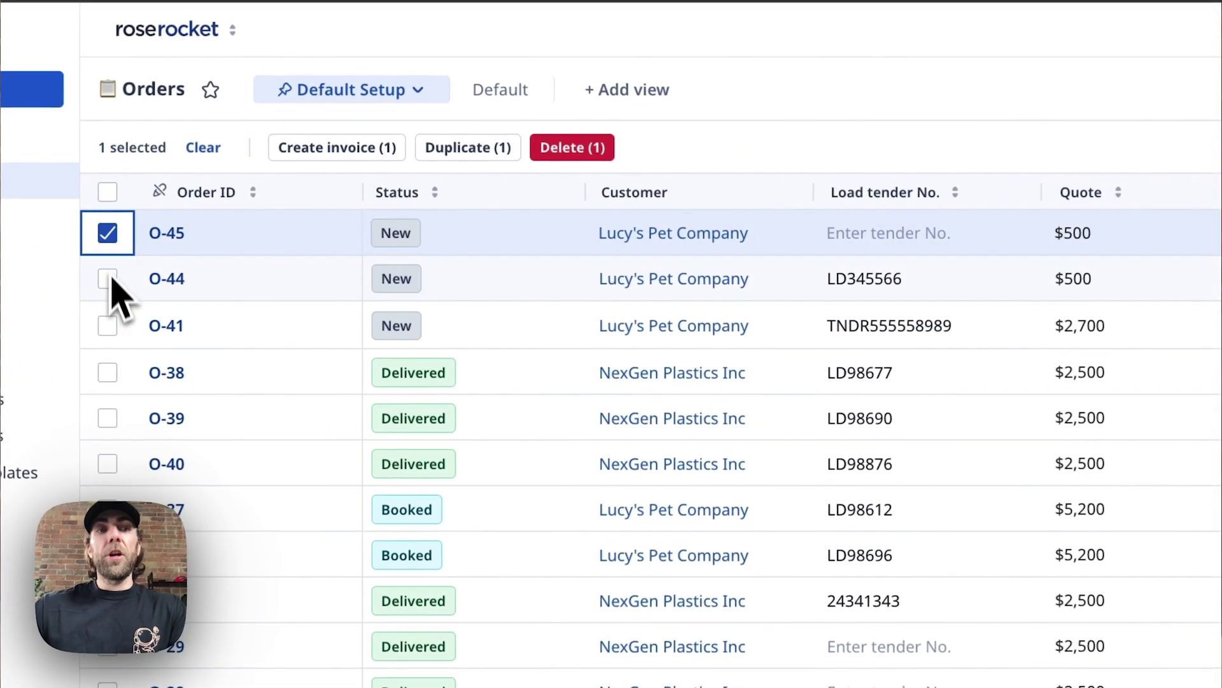
click(188, 280)
click(107, 326)
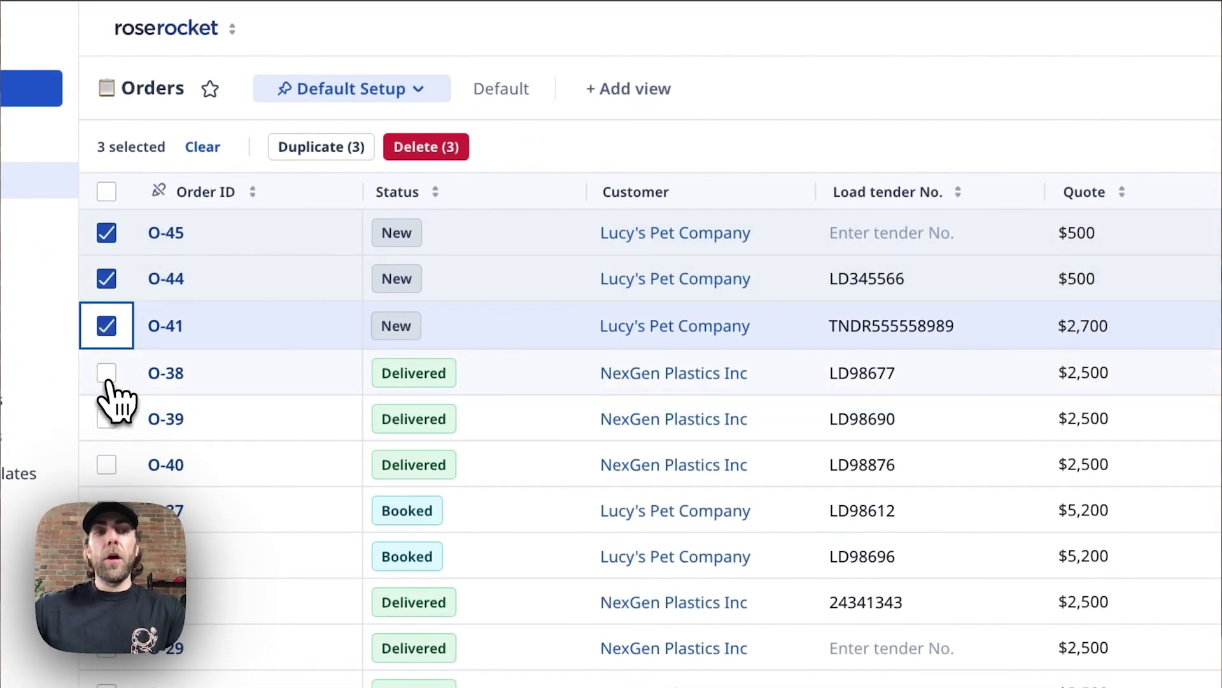
click(107, 373)
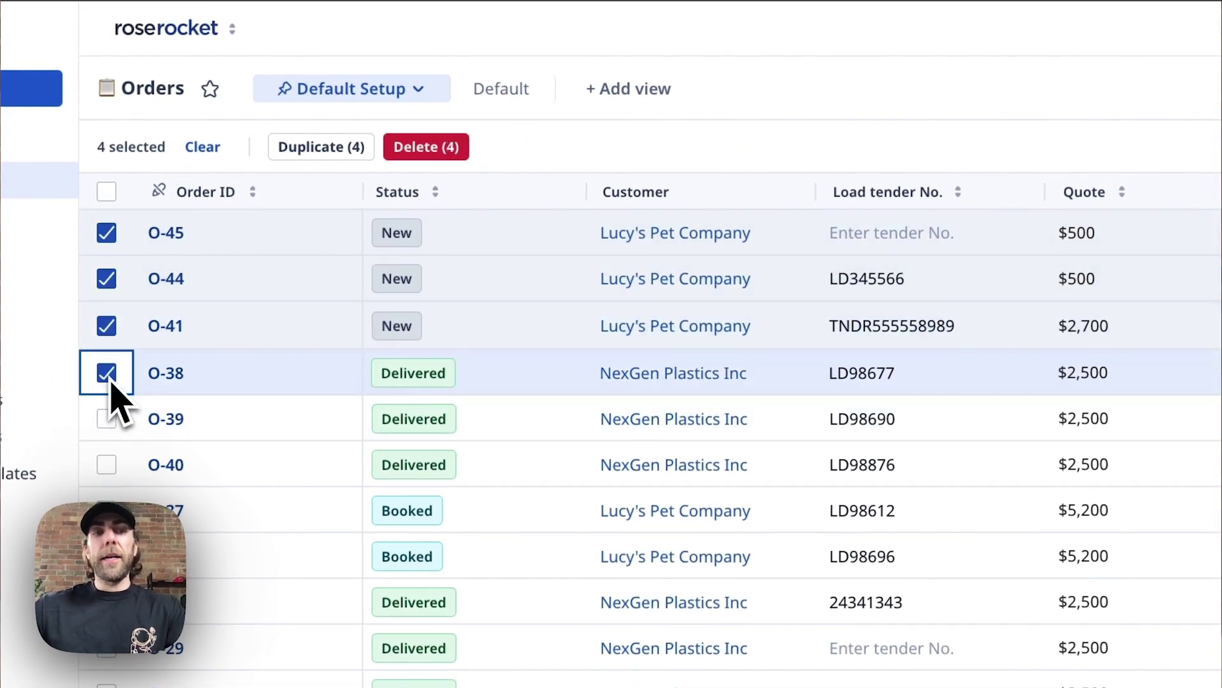
click(323, 147)
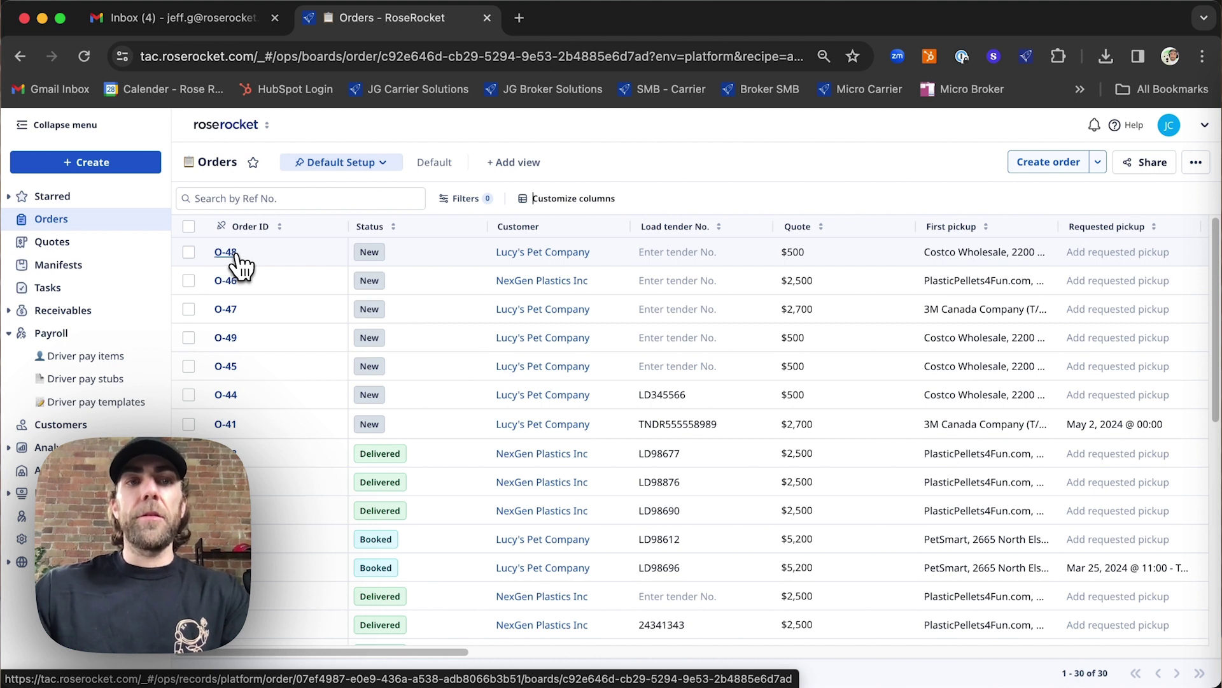
Open order O-48's bill of lading from its Documents in a new tab as a PDF.
click(231, 253)
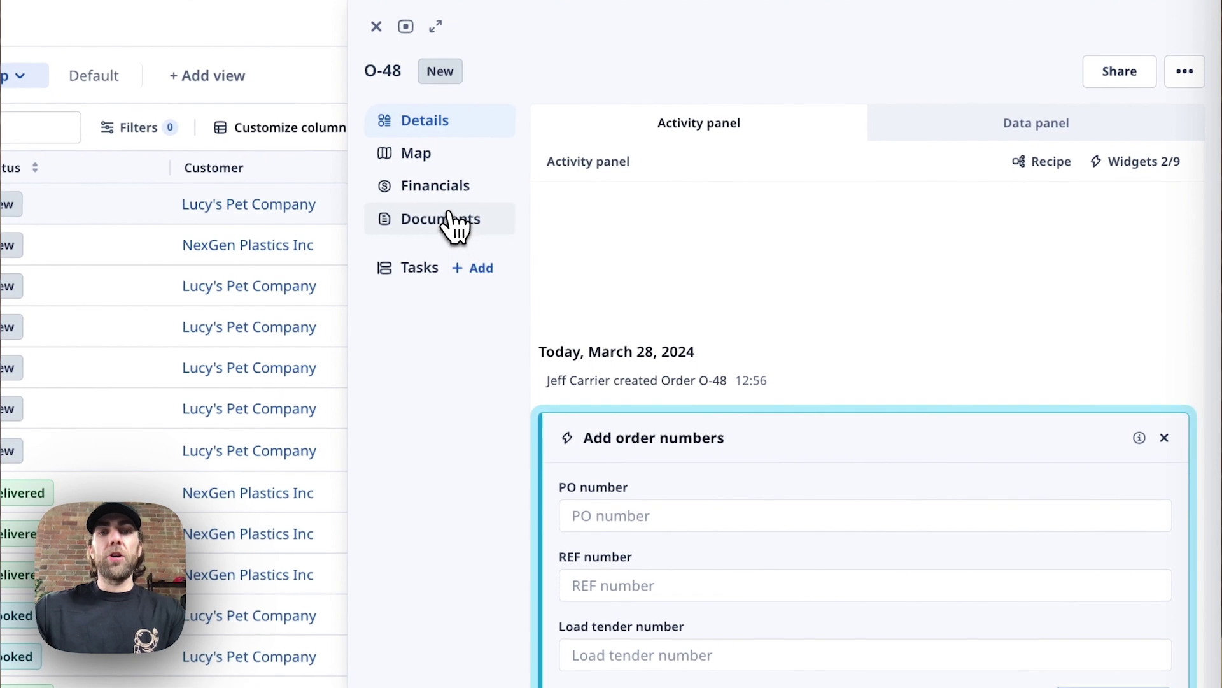
click(637, 255)
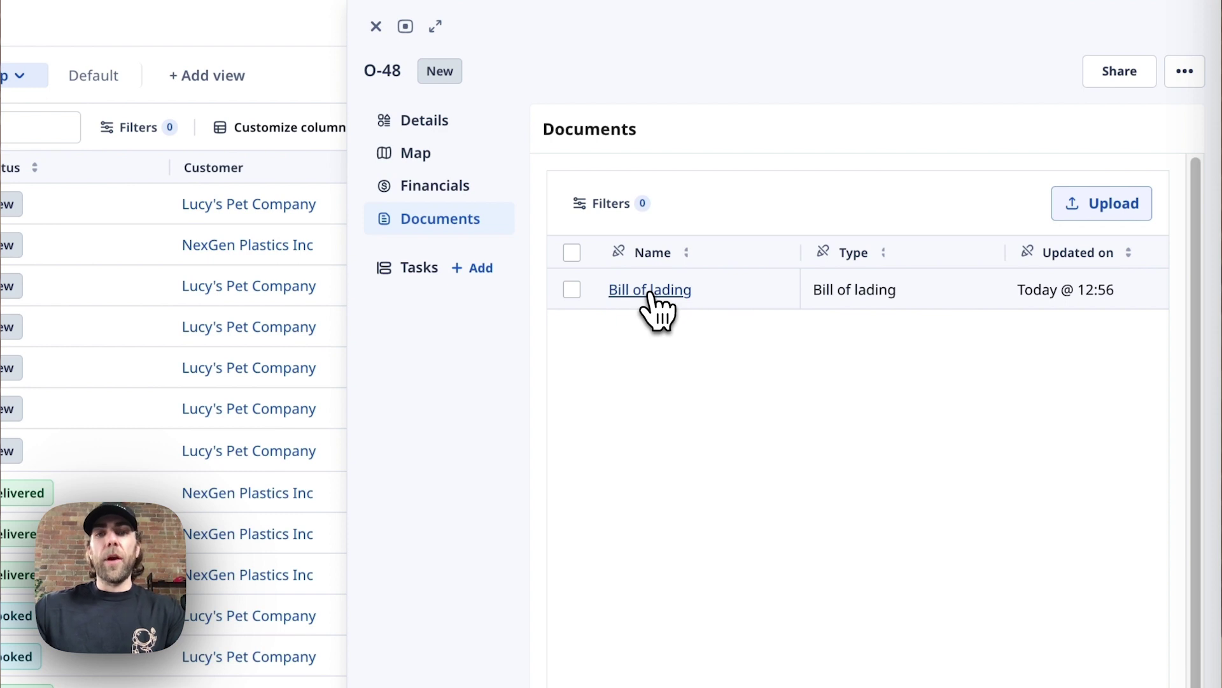
right_click(651, 296)
click(736, 311)
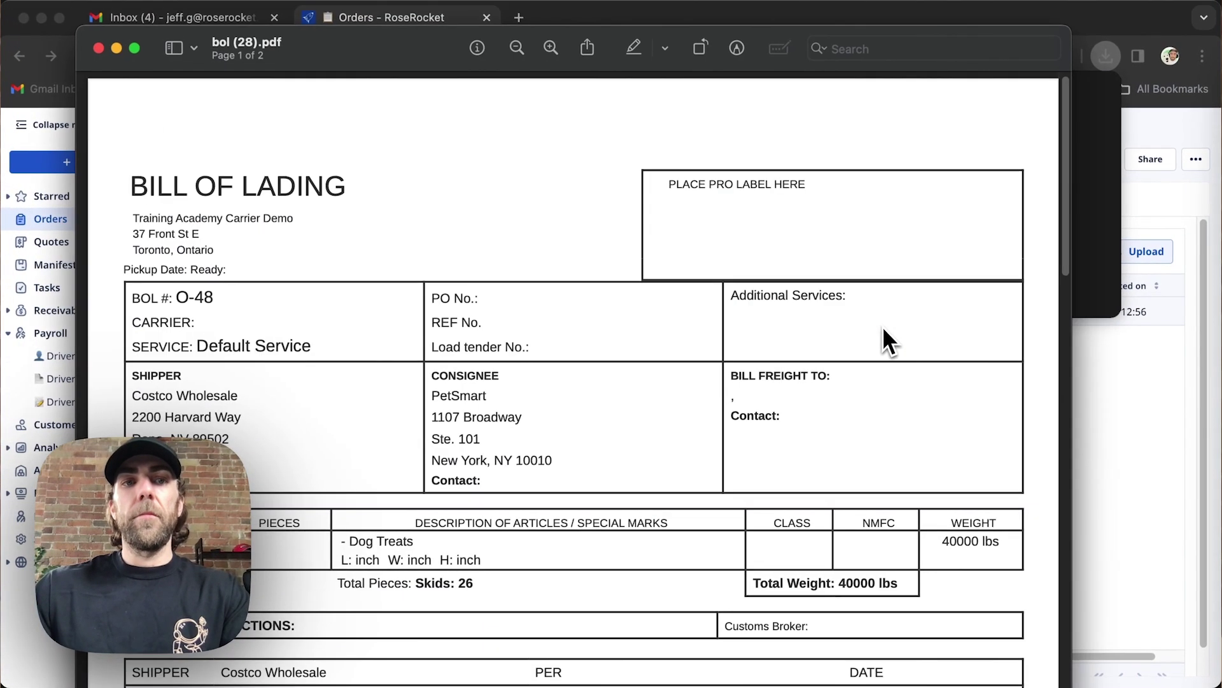
scroll(362, 308, down, 5)
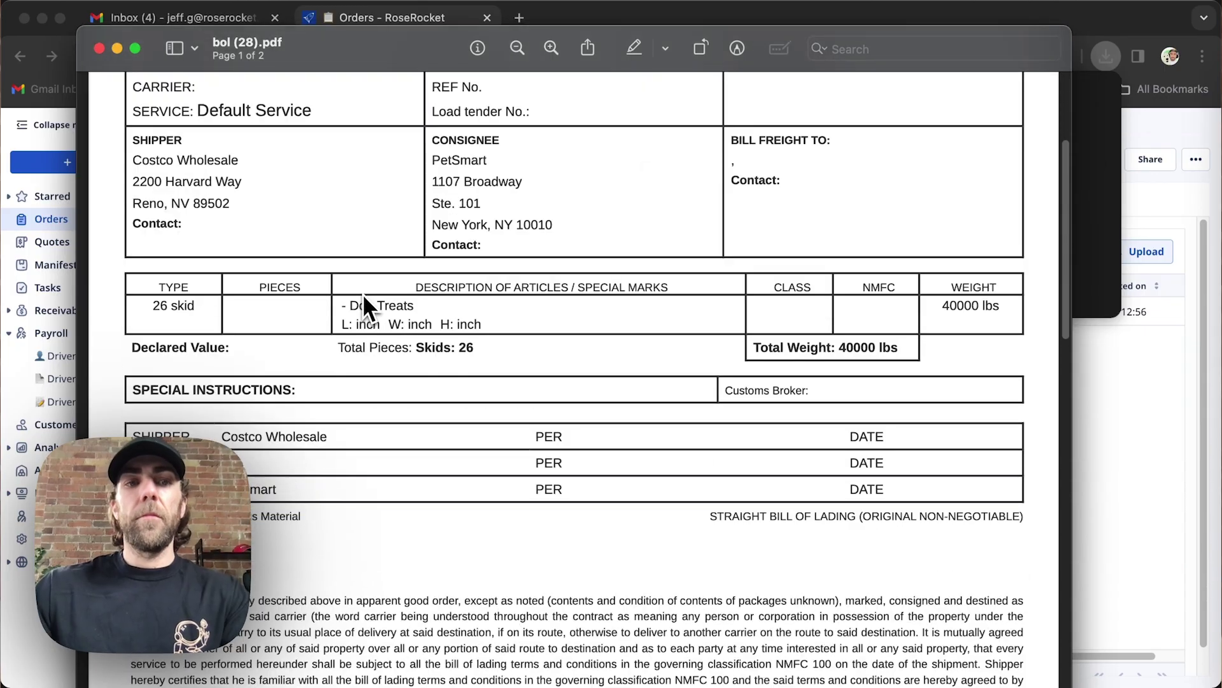